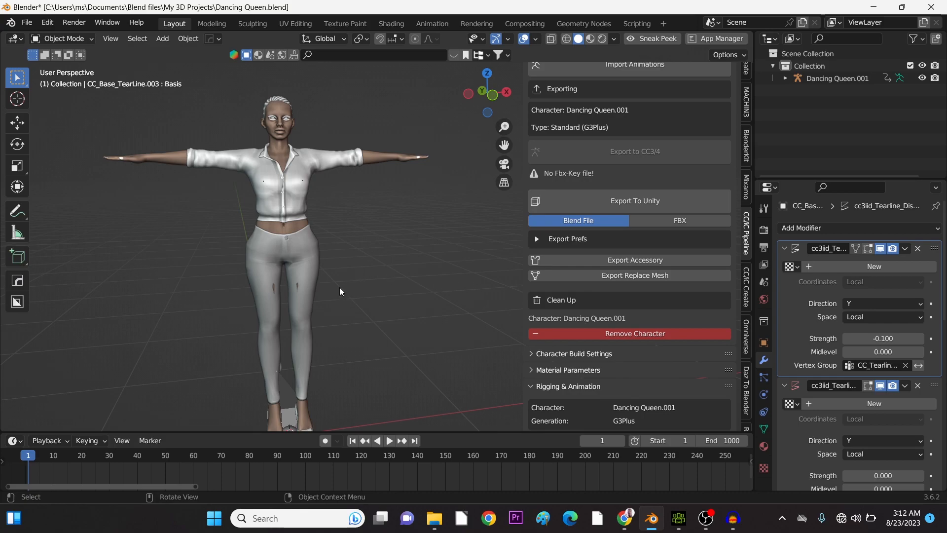
Inspect the character's jeans from behind, switch to Character Creator and compare them with the original outfit from several angles
{"action": "middle_click_drag", "start_coordinate": [332, 295], "coordinate": [567, 278]}
{"action": "middle_click_drag", "start_coordinate": [435, 298], "coordinate": [358, 322]}
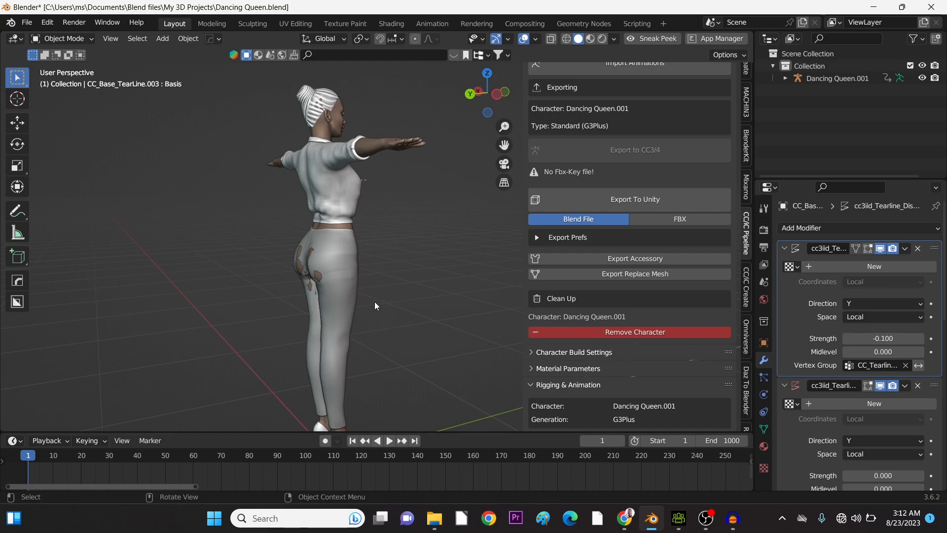
{"action": "left_click", "coordinate": [678, 518]}
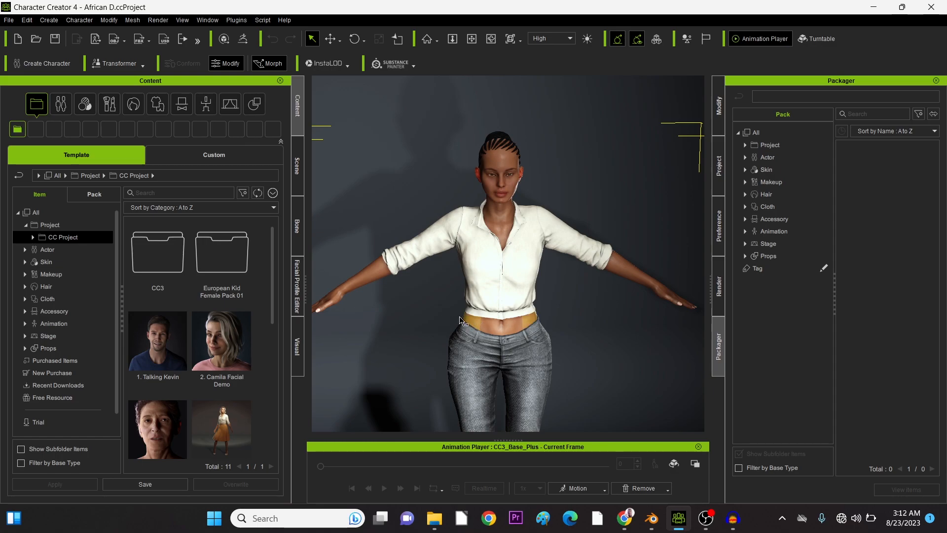
{"action": "right_click_drag", "start_coordinate": [447, 306], "coordinate": [568, 347]}
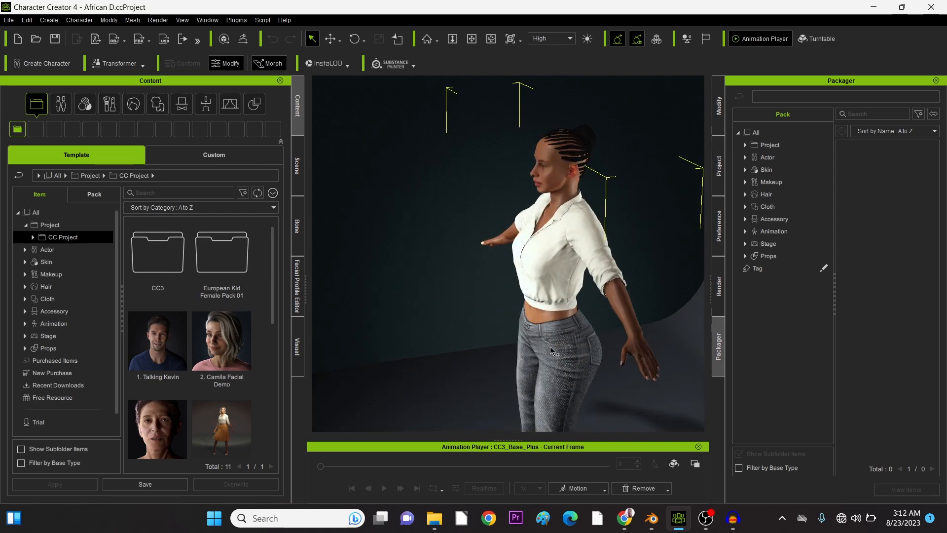
{"action": "middle_click_drag", "start_coordinate": [530, 319], "coordinate": [505, 310]}
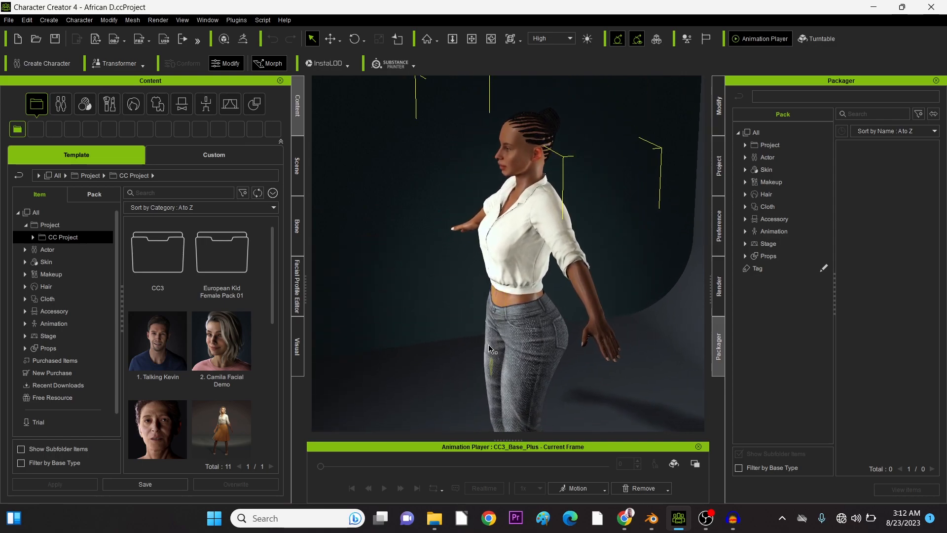
{"action": "right_click_drag", "start_coordinate": [490, 330], "coordinate": [555, 333]}
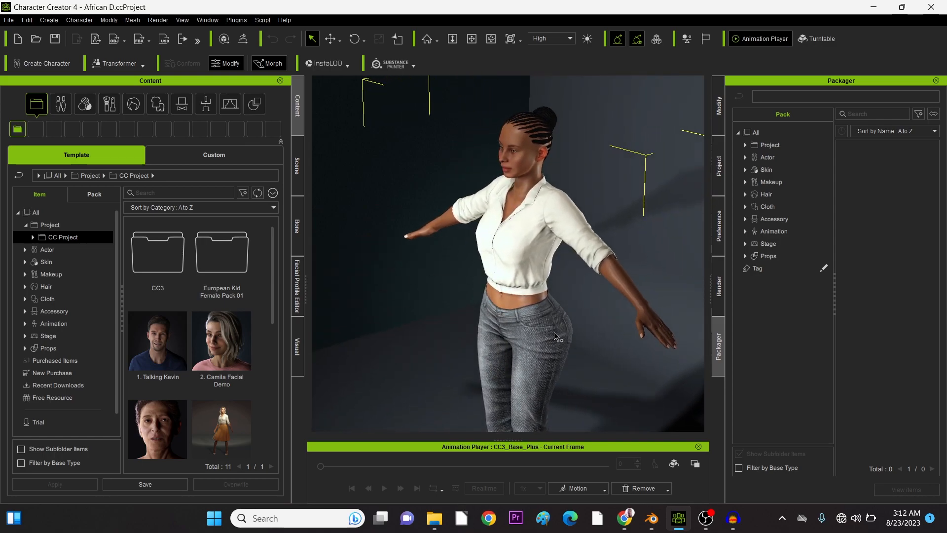
Switch back to Blender and examine the jeans around the buttocks and thighs for skin clipping through the fabric
{"action": "left_click", "coordinate": [655, 523]}
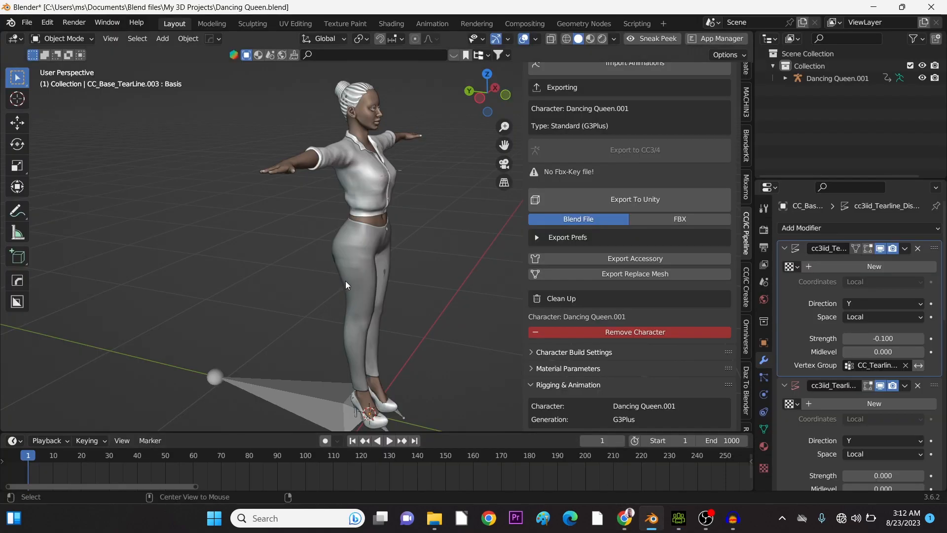
{"action": "middle_click_drag", "start_coordinate": [347, 271], "coordinate": [383, 267]}
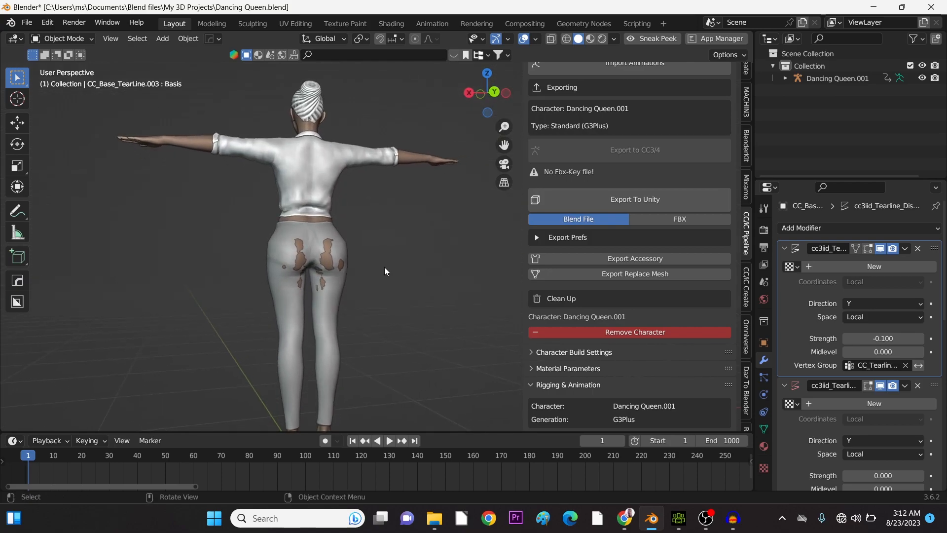
{"action": "scroll", "coordinate": [384, 268], "scroll_direction": "up", "scroll_amount": 5}
{"action": "middle_click_drag", "start_coordinate": [323, 276], "coordinate": [243, 254]}
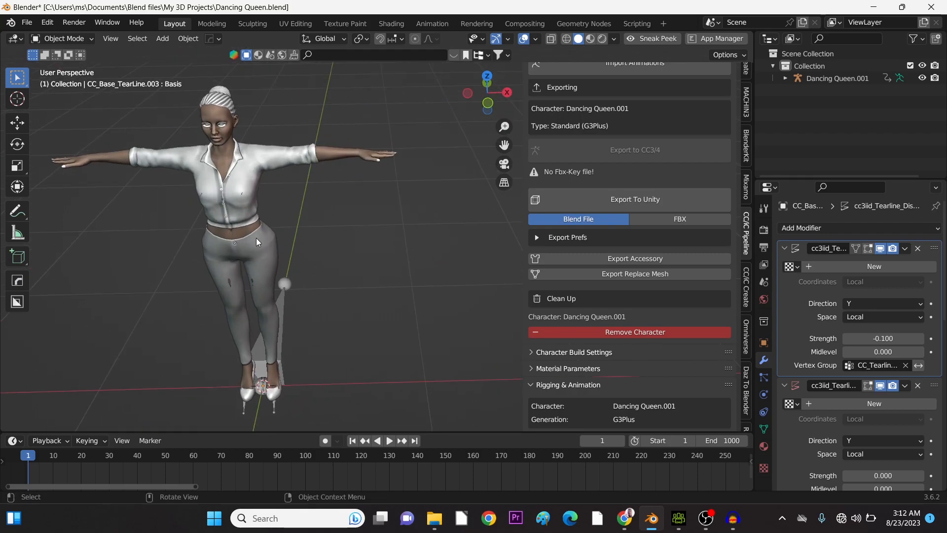
{"action": "middle_click_drag", "start_coordinate": [252, 238], "coordinate": [289, 224], "text": "shift"}
{"action": "middle_click_drag", "start_coordinate": [386, 252], "coordinate": [272, 254]}
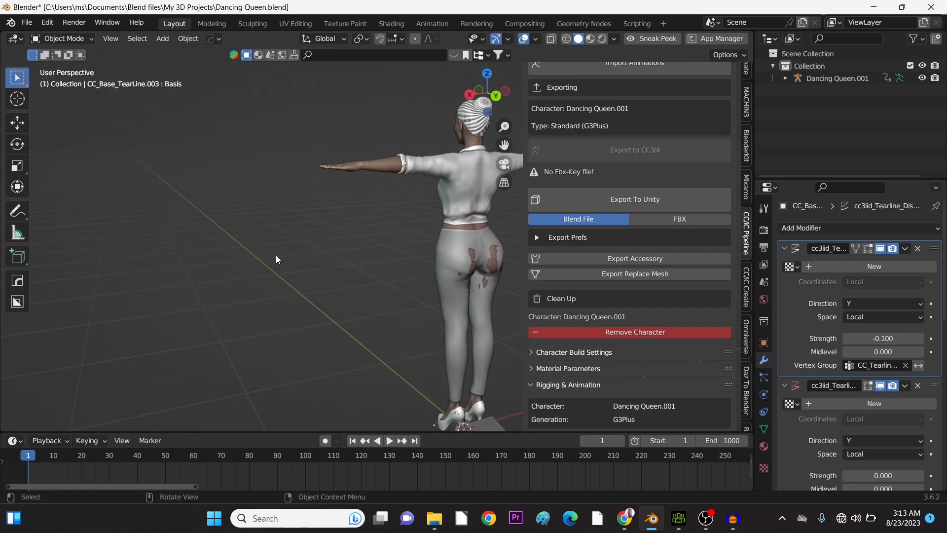
{"action": "middle_click_drag", "start_coordinate": [395, 280], "coordinate": [297, 285]}
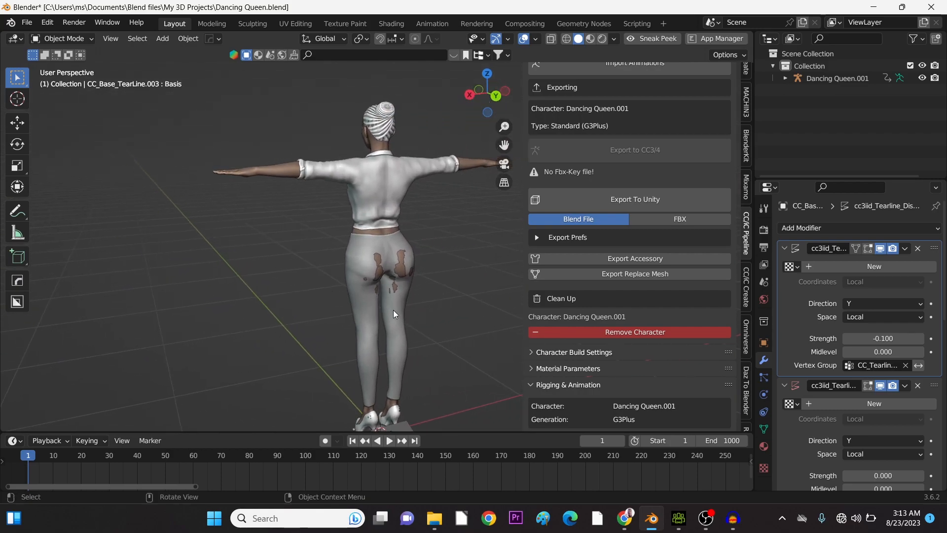
{"action": "middle_click_drag", "start_coordinate": [431, 332], "coordinate": [394, 301], "text": "shift"}
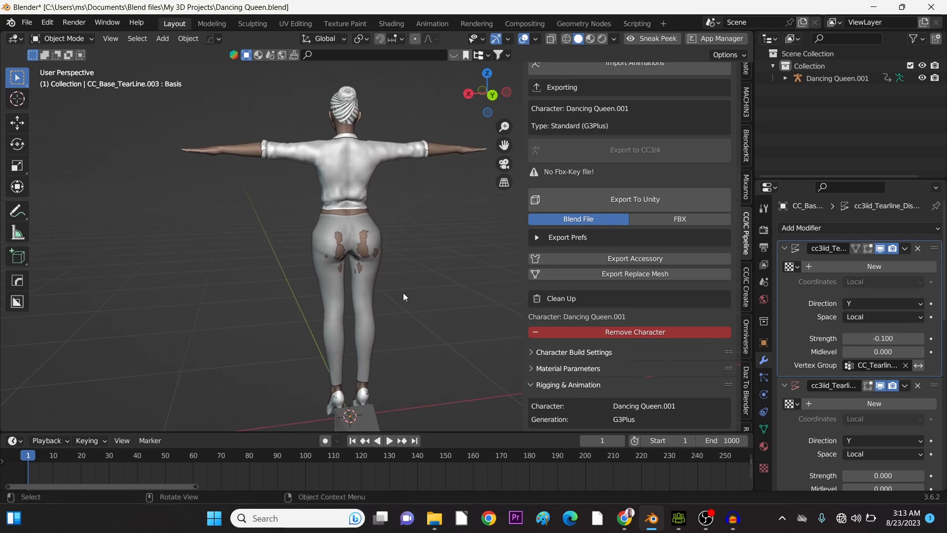
{"action": "scroll", "coordinate": [403, 292], "scroll_direction": "up", "scroll_amount": 2}
{"action": "scroll", "coordinate": [404, 291], "scroll_direction": "down", "scroll_amount": 1}
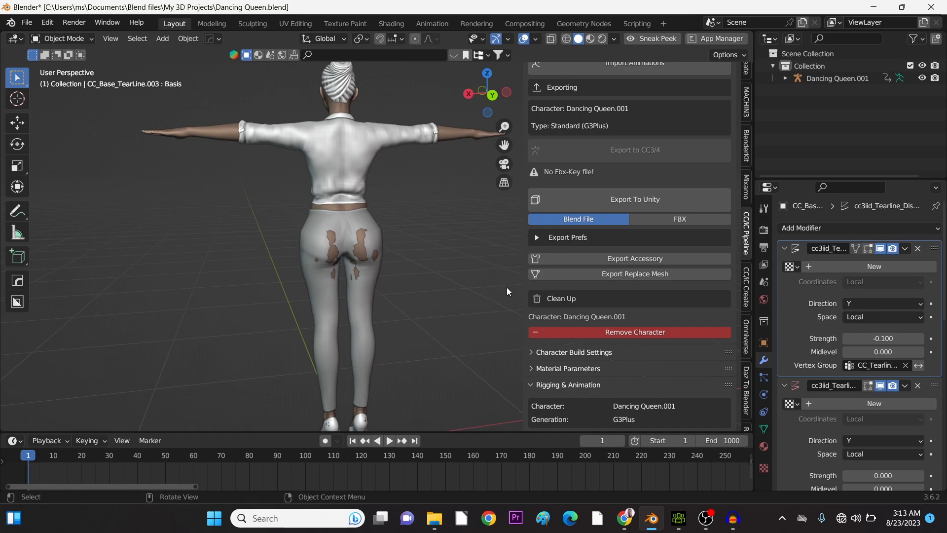
Hide the viewport sidebar and put the character's jeans mesh into Sculpt Mode
{"action": "key", "text": "n"}
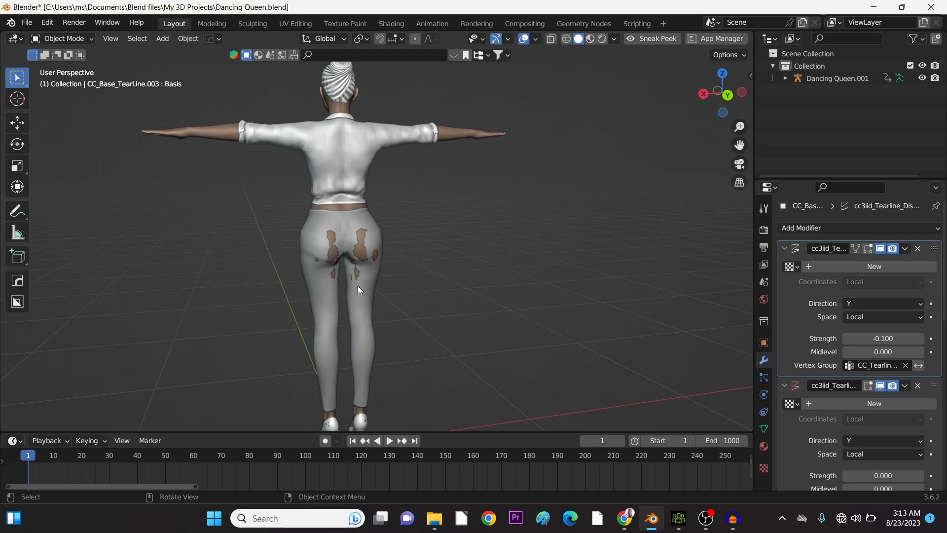
{"action": "scroll", "coordinate": [358, 286], "scroll_direction": "up", "scroll_amount": 3}
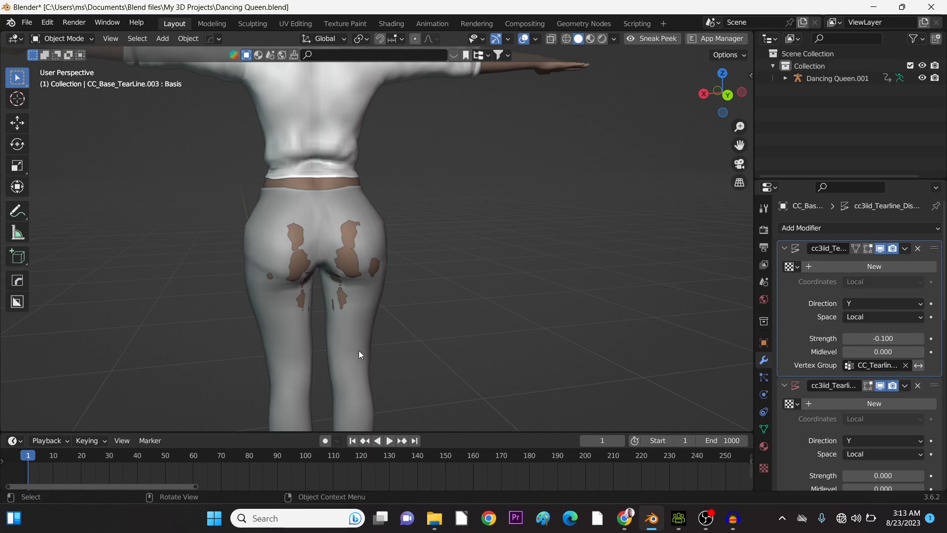
{"action": "left_click", "coordinate": [338, 250]}
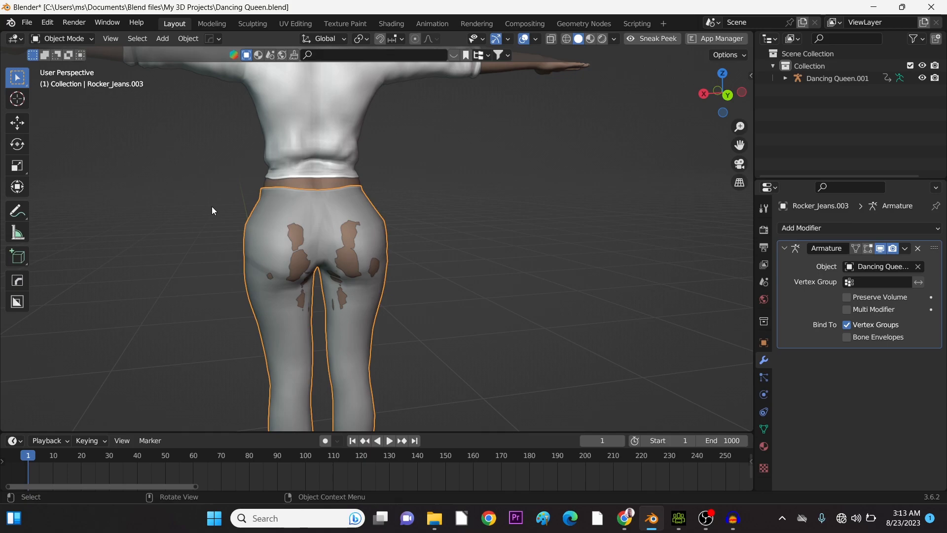
{"action": "key", "text": "ctrl"}
{"action": "key", "text": "ctrl+Tab"}
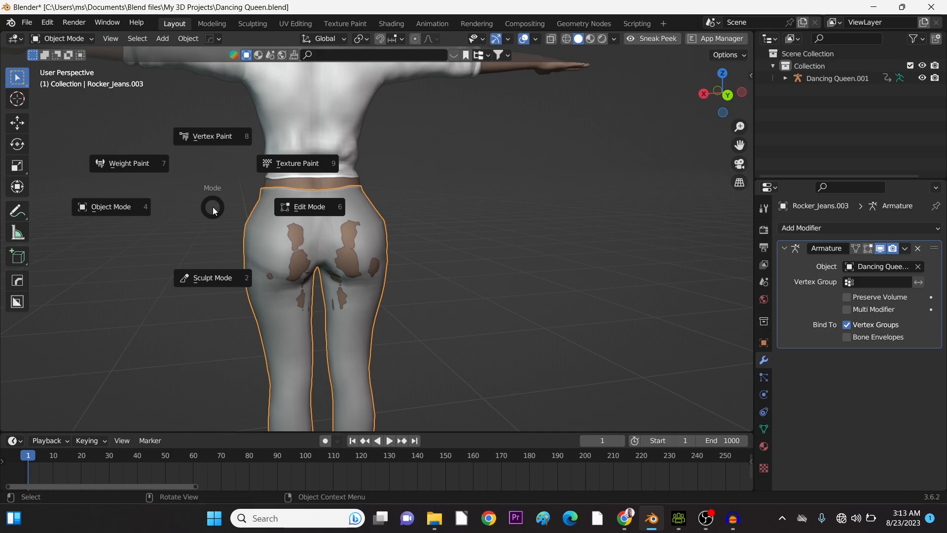
{"action": "left_click", "coordinate": [214, 279]}
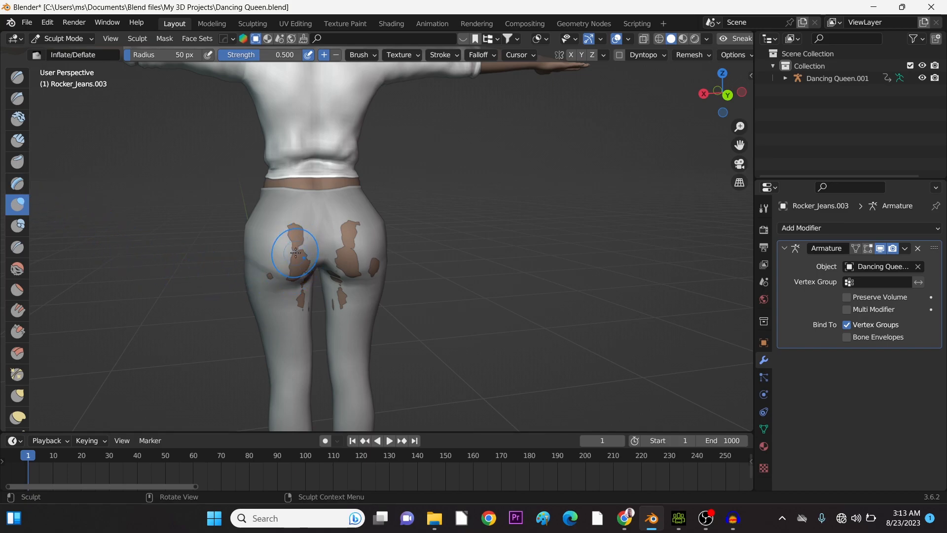
Inflate the jeans over the character's left buttock and the back of the left thigh until they cover the skin
{"action": "mouse_move", "coordinate": [294, 236]}
{"action": "left_mouse_down"}
{"action": "mouse_move", "coordinate": [296, 228]}
{"action": "mouse_move", "coordinate": [281, 264]}
{"action": "mouse_move", "coordinate": [292, 274]}
{"action": "mouse_move", "coordinate": [277, 284]}
{"action": "mouse_move", "coordinate": [302, 303]}
{"action": "mouse_move", "coordinate": [296, 271]}
{"action": "left_mouse_up"}
{"action": "middle_click_drag", "start_coordinate": [305, 298], "coordinate": [303, 282]}
{"action": "scroll", "coordinate": [302, 283], "scroll_direction": "up", "scroll_amount": 2}
{"action": "left_click_drag", "start_coordinate": [251, 282], "coordinate": [254, 286]}
{"action": "left_click_drag", "start_coordinate": [258, 287], "coordinate": [263, 289]}
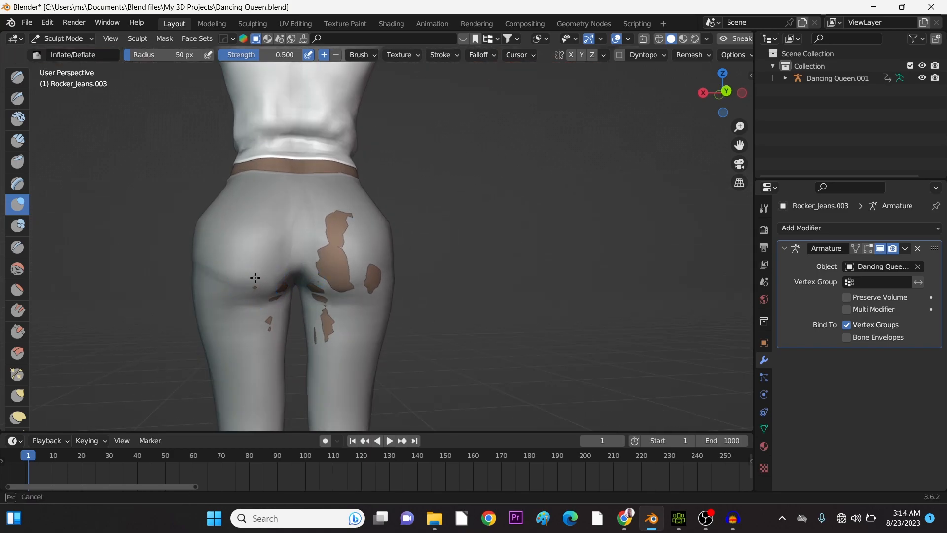
{"action": "left_click_drag", "start_coordinate": [271, 332], "coordinate": [274, 321]}
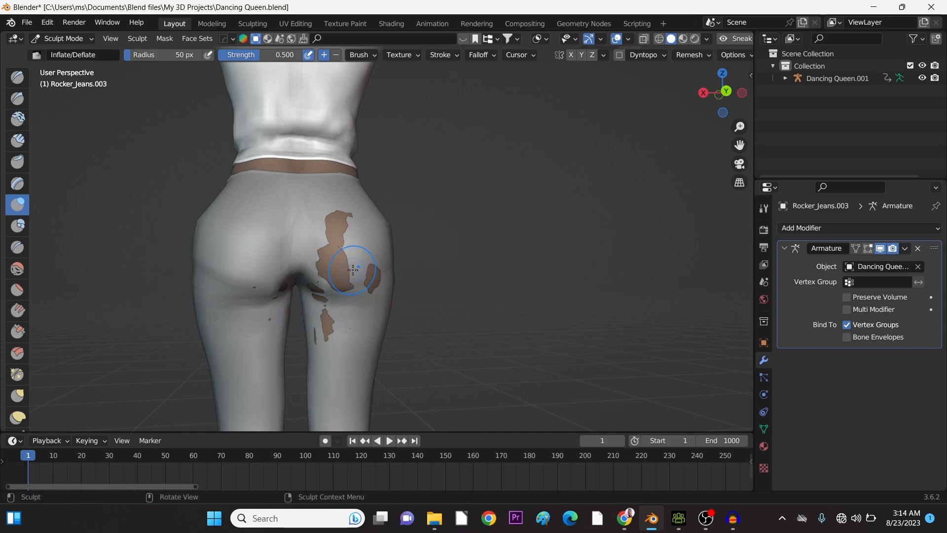
Inflate the jeans over the character's right buttock, hip and upper rear thigh to cover the exposed skin
{"action": "mouse_move", "coordinate": [344, 228]}
{"action": "left_mouse_down"}
{"action": "mouse_move", "coordinate": [338, 235]}
{"action": "mouse_move", "coordinate": [333, 227]}
{"action": "mouse_move", "coordinate": [375, 280]}
{"action": "mouse_move", "coordinate": [340, 279]}
{"action": "mouse_move", "coordinate": [328, 257]}
{"action": "mouse_move", "coordinate": [338, 282]}
{"action": "mouse_move", "coordinate": [341, 267]}
{"action": "left_mouse_up"}
{"action": "mouse_move", "coordinate": [329, 323]}
{"action": "left_mouse_down"}
{"action": "mouse_move", "coordinate": [349, 276]}
{"action": "mouse_move", "coordinate": [319, 325]}
{"action": "mouse_move", "coordinate": [314, 290]}
{"action": "left_mouse_up"}
{"action": "mouse_move", "coordinate": [359, 331]}
{"action": "middle_mouse_down"}
{"action": "mouse_move", "coordinate": [370, 288]}
{"action": "mouse_move", "coordinate": [434, 285]}
{"action": "middle_mouse_up"}
{"action": "left_click_drag", "start_coordinate": [348, 274], "coordinate": [317, 279]}
{"action": "middle_click_drag", "start_coordinate": [385, 311], "coordinate": [318, 314]}
{"action": "left_click_drag", "start_coordinate": [304, 298], "coordinate": [316, 302]}
Inflate the front of both thighs of the jeans to cover the small patches of exposed skin
{"action": "mouse_move", "coordinate": [276, 331]}
{"action": "middle_mouse_down"}
{"action": "mouse_move", "coordinate": [321, 324]}
{"action": "mouse_move", "coordinate": [414, 345]}
{"action": "middle_mouse_up"}
{"action": "mouse_move", "coordinate": [216, 364]}
{"action": "middle_mouse_down"}
{"action": "mouse_move", "coordinate": [370, 355]}
{"action": "mouse_move", "coordinate": [212, 363]}
{"action": "mouse_move", "coordinate": [419, 337]}
{"action": "mouse_move", "coordinate": [397, 328]}
{"action": "mouse_move", "coordinate": [446, 304]}
{"action": "middle_mouse_up"}
{"action": "scroll", "coordinate": [444, 338], "scroll_direction": "up", "scroll_amount": 2}
{"action": "middle_click_drag", "start_coordinate": [487, 340], "coordinate": [428, 342]}
{"action": "left_click_drag", "start_coordinate": [405, 294], "coordinate": [412, 302]}
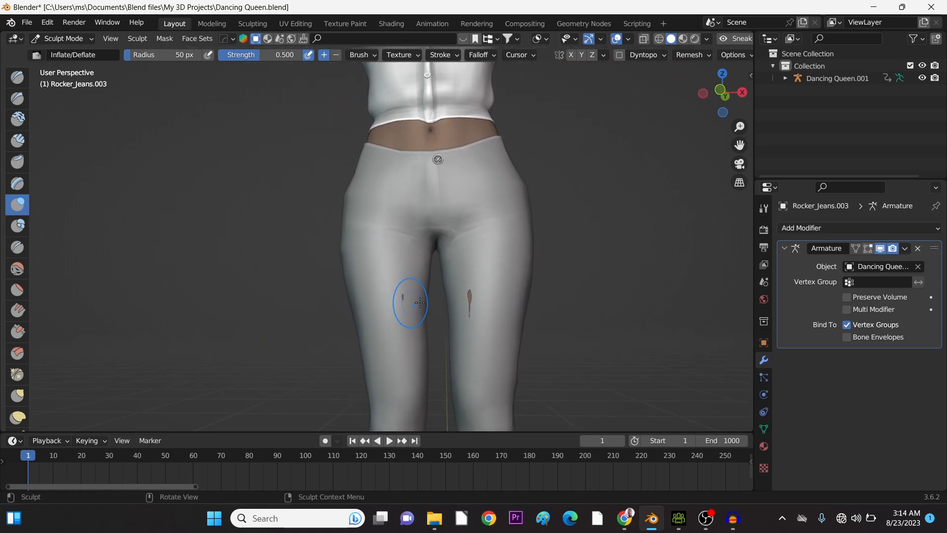
{"action": "mouse_move", "coordinate": [469, 291]}
{"action": "left_mouse_down"}
{"action": "mouse_move", "coordinate": [466, 308]}
{"action": "mouse_move", "coordinate": [468, 290]}
{"action": "left_mouse_up"}
{"action": "mouse_move", "coordinate": [394, 288]}
{"action": "left_mouse_down"}
{"action": "mouse_move", "coordinate": [395, 309]}
{"action": "mouse_move", "coordinate": [401, 301]}
{"action": "left_mouse_up"}
Check the sculpted jeans from the front and side, and return the mesh to Object Mode
{"action": "middle_click_drag", "start_coordinate": [463, 336], "coordinate": [563, 340]}
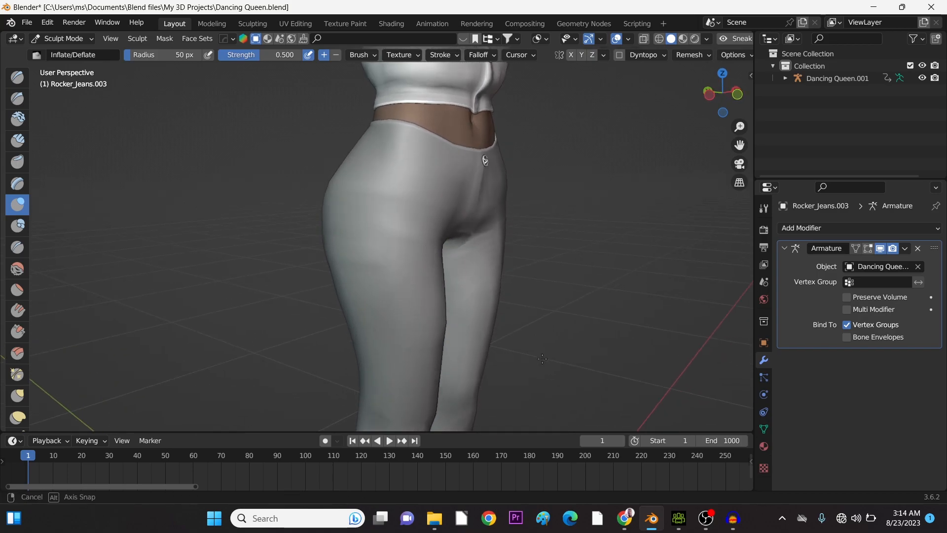
{"action": "mouse_move", "coordinate": [444, 395]}
{"action": "middle_mouse_down"}
{"action": "mouse_move", "coordinate": [651, 308]}
{"action": "mouse_move", "coordinate": [256, 337]}
{"action": "mouse_move", "coordinate": [392, 331]}
{"action": "middle_mouse_up"}
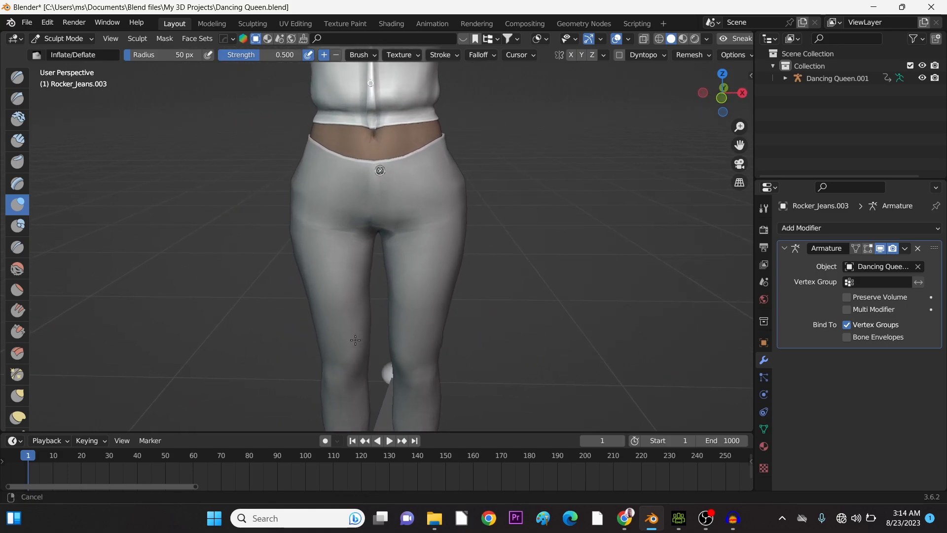
{"action": "scroll", "coordinate": [392, 328], "scroll_direction": "down", "scroll_amount": 5}
{"action": "scroll", "coordinate": [433, 302], "scroll_direction": "up", "scroll_amount": 2}
{"action": "middle_click_drag", "start_coordinate": [434, 302], "coordinate": [480, 345]}
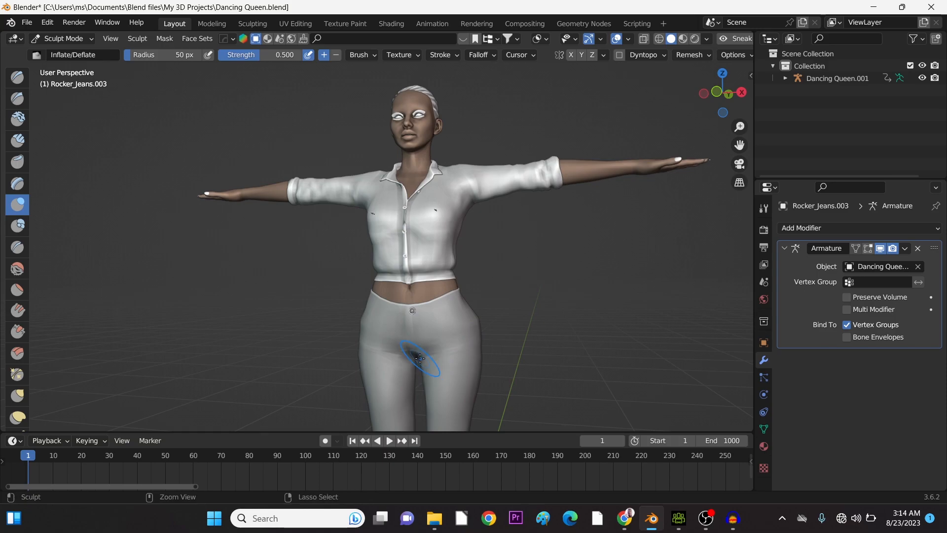
{"action": "key", "text": "ctrl+Tab"}
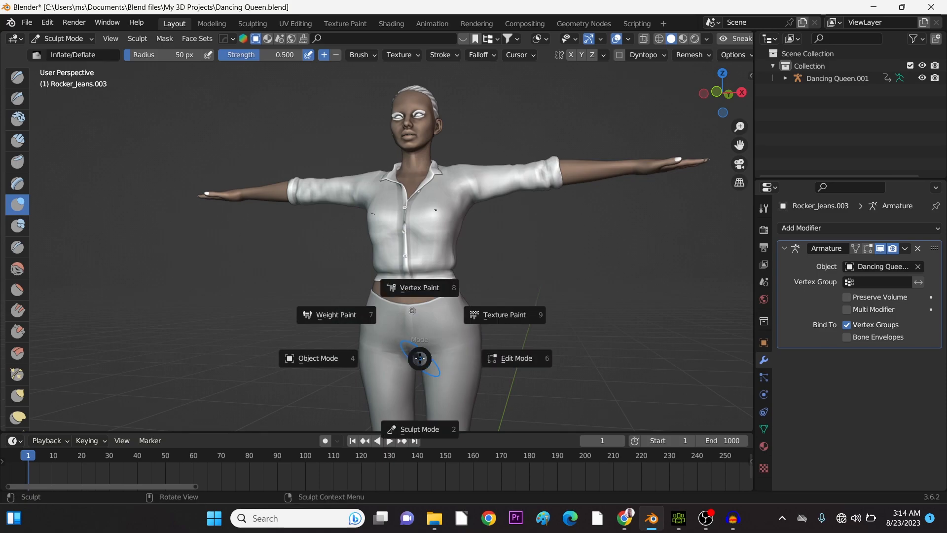
{"action": "left_click", "coordinate": [321, 358]}
Play the dance animation with the character seen from behind and scrub the timeline to frame 46
{"action": "middle_click_drag", "start_coordinate": [490, 333], "coordinate": [478, 354]}
{"action": "middle_click_drag", "start_coordinate": [267, 344], "coordinate": [515, 347]}
{"action": "middle_click_drag", "start_coordinate": [414, 358], "coordinate": [424, 304]}
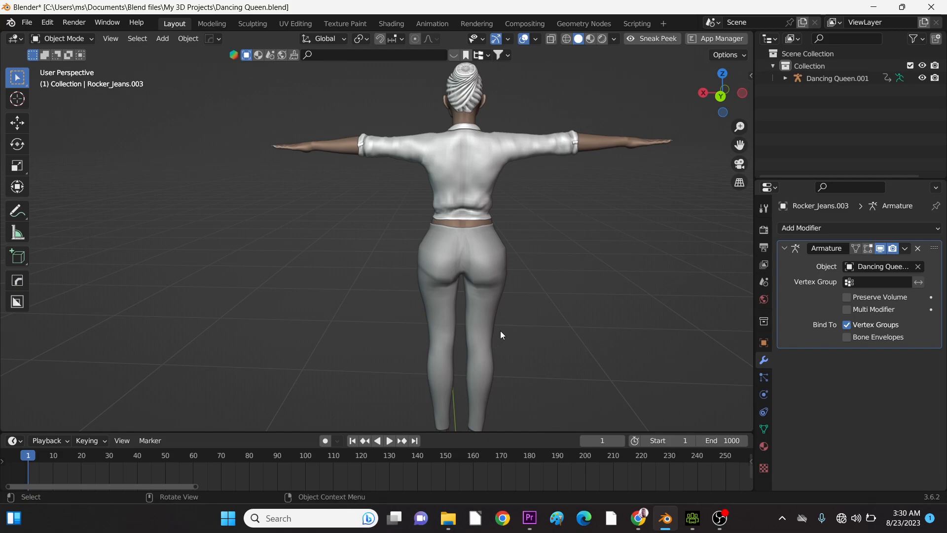
{"action": "scroll", "coordinate": [500, 331], "scroll_direction": "down", "scroll_amount": 2}
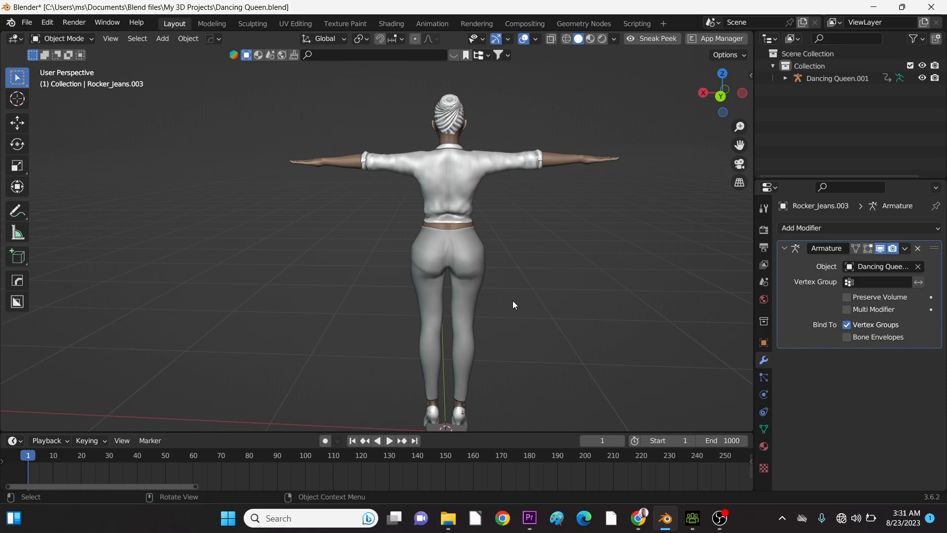
{"action": "middle_click_drag", "start_coordinate": [518, 312], "coordinate": [482, 327]}
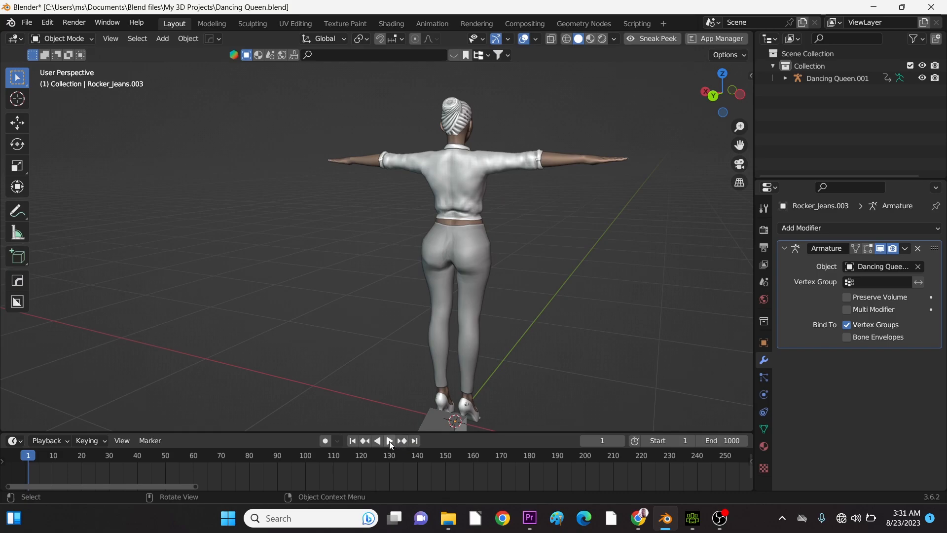
{"action": "middle_click_drag", "start_coordinate": [453, 362], "coordinate": [492, 362]}
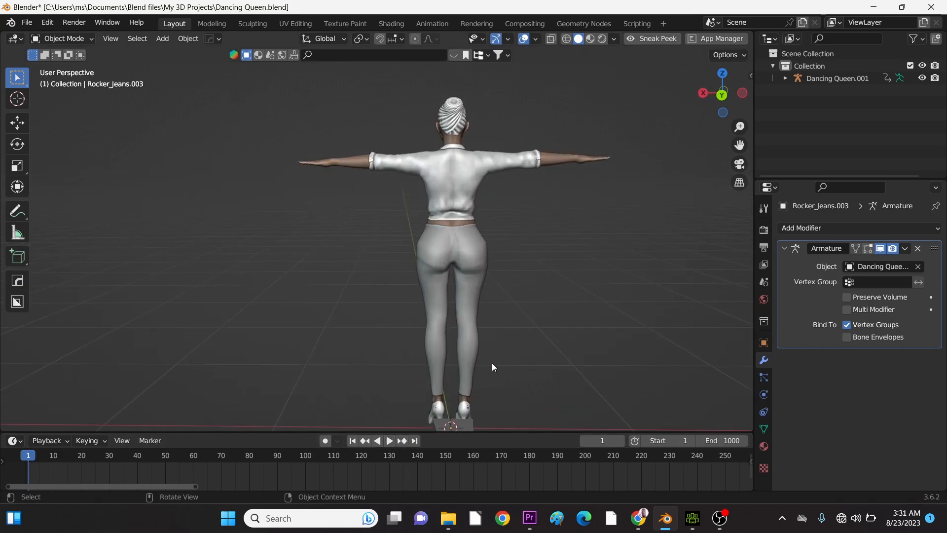
{"action": "left_click", "coordinate": [389, 442]}
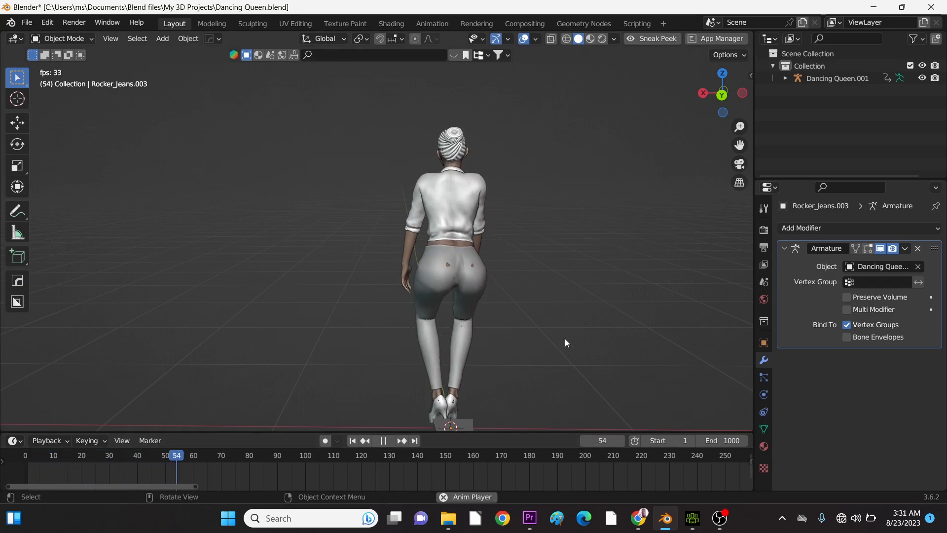
{"action": "left_click", "coordinate": [389, 442]}
{"action": "left_click_drag", "start_coordinate": [261, 454], "coordinate": [212, 462]}
{"action": "left_click_drag", "start_coordinate": [181, 464], "coordinate": [155, 468]}
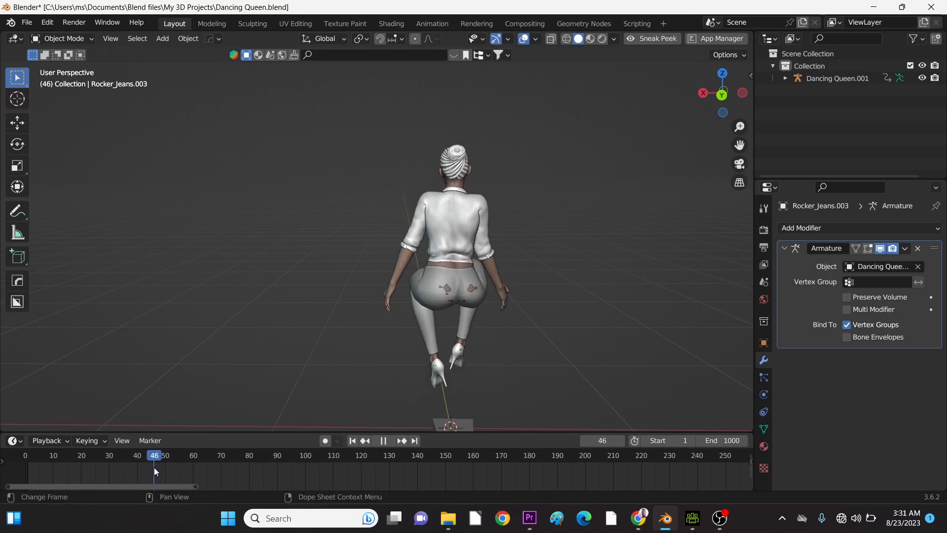
Put the jeans back into Sculpt Mode at frame 46, facing the back of the bent pose
{"action": "scroll", "coordinate": [448, 347], "scroll_direction": "up", "scroll_amount": 4}
{"action": "middle_click_drag", "start_coordinate": [401, 350], "coordinate": [500, 353]}
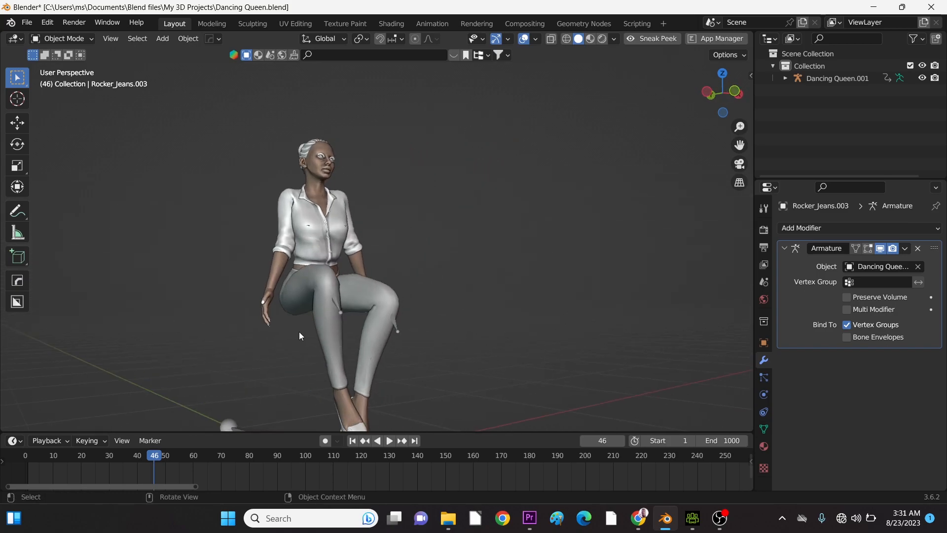
{"action": "middle_click_drag", "start_coordinate": [293, 333], "coordinate": [523, 336]}
{"action": "middle_click_drag", "start_coordinate": [205, 332], "coordinate": [331, 328], "text": "shift"}
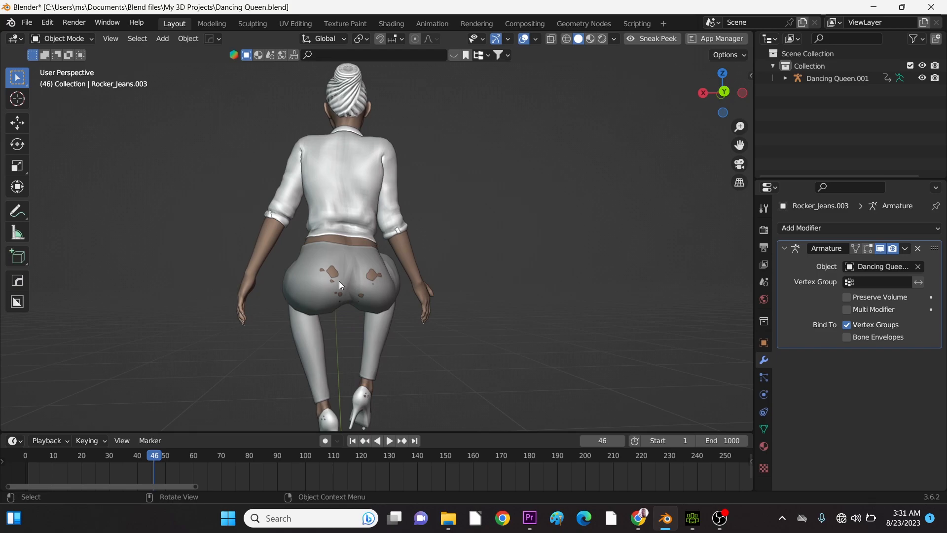
{"action": "key", "text": "ctrl+Tab"}
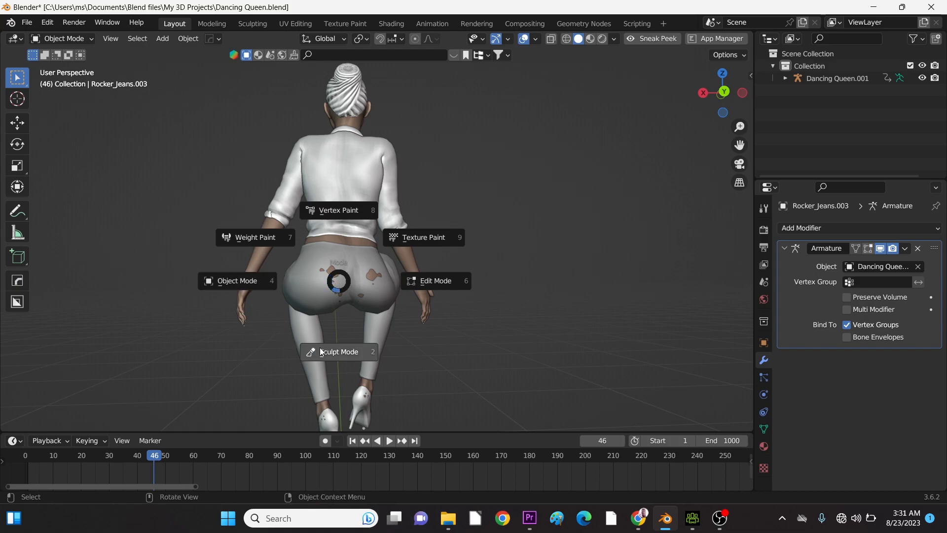
{"action": "left_click", "coordinate": [339, 354]}
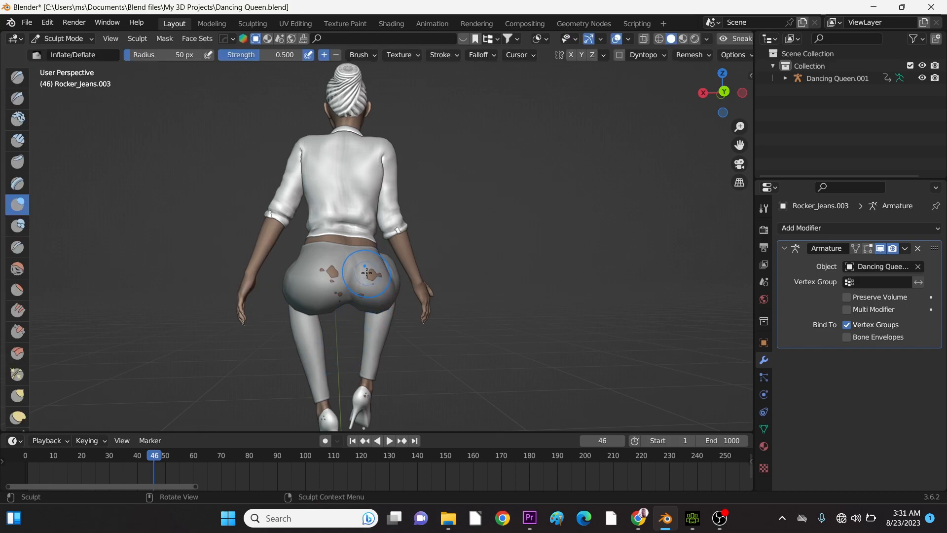
Inflate the seat of the jeans over the skin patches on both buttocks, reducing the brush radius to 26 px
{"action": "left_click_drag", "start_coordinate": [372, 275], "coordinate": [382, 277]}
{"action": "key", "text": "f"}
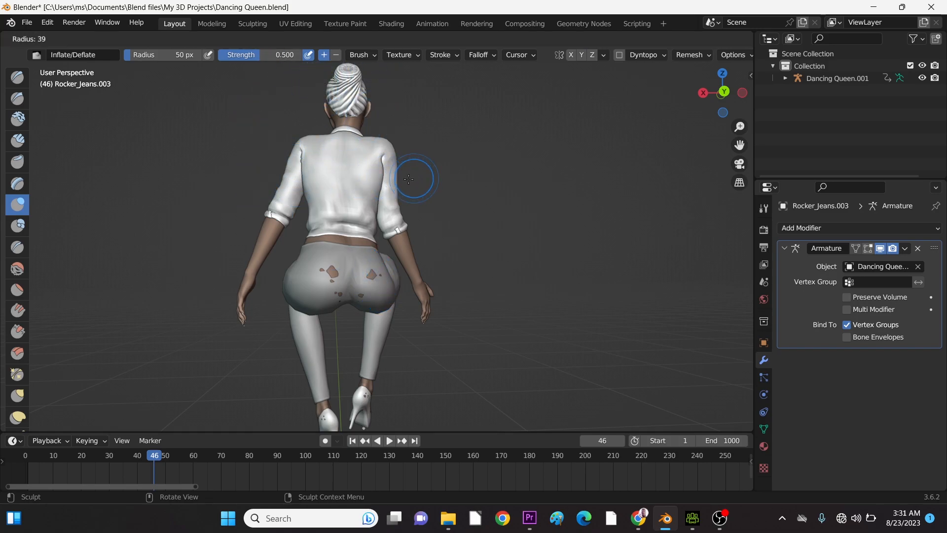
{"action": "left_click", "coordinate": [409, 179]}
{"action": "scroll", "coordinate": [386, 271], "scroll_direction": "up", "scroll_amount": 2}
{"action": "scroll", "coordinate": [386, 270], "scroll_direction": "up", "scroll_amount": 1}
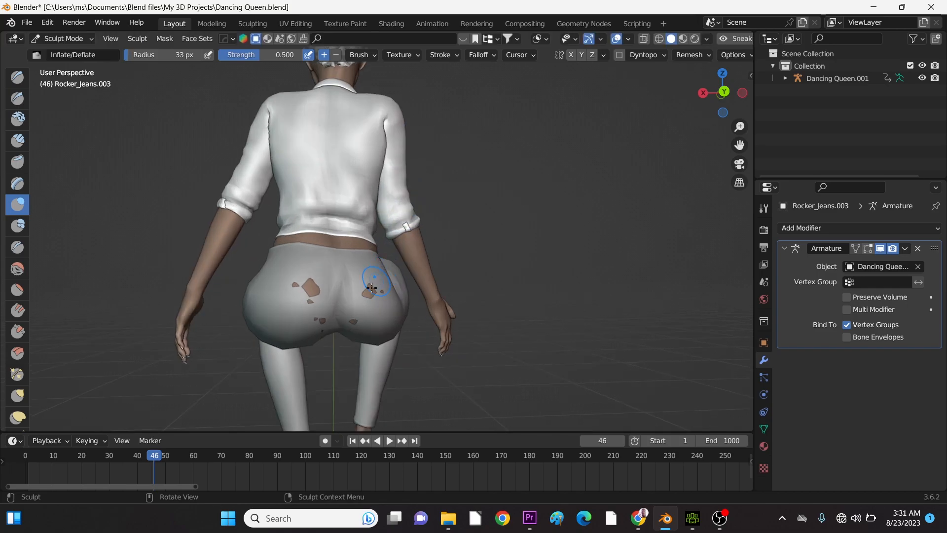
{"action": "key", "text": "f"}
{"action": "left_click", "coordinate": [508, 209]}
{"action": "mouse_move", "coordinate": [366, 290]}
{"action": "left_mouse_down"}
{"action": "mouse_move", "coordinate": [376, 301]}
{"action": "mouse_move", "coordinate": [361, 288]}
{"action": "mouse_move", "coordinate": [363, 318]}
{"action": "left_mouse_up"}
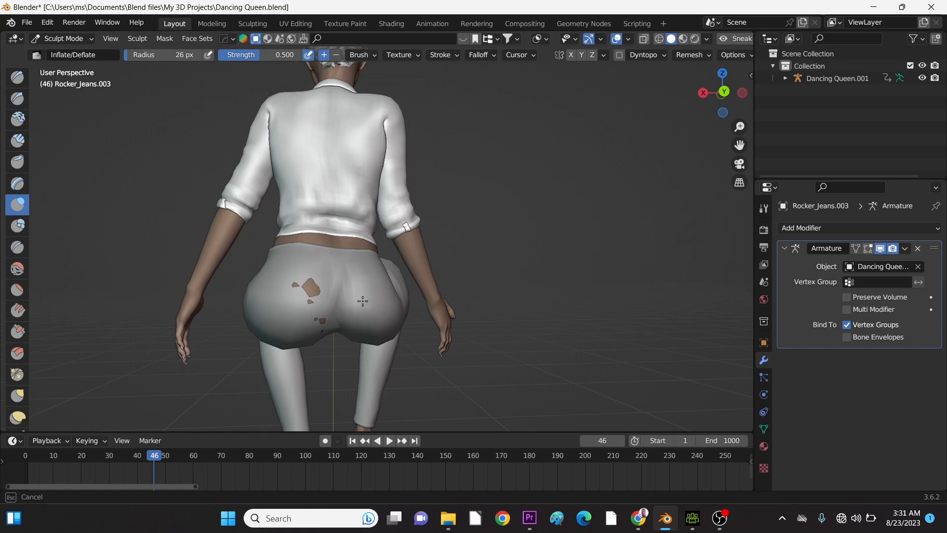
{"action": "left_click_drag", "start_coordinate": [312, 284], "coordinate": [310, 274]}
Inflate the crotch area of the jeans from the front to cover the exposed skin, enlarging the brush radius to 43 px
{"action": "middle_click_drag", "start_coordinate": [341, 308], "coordinate": [260, 282]}
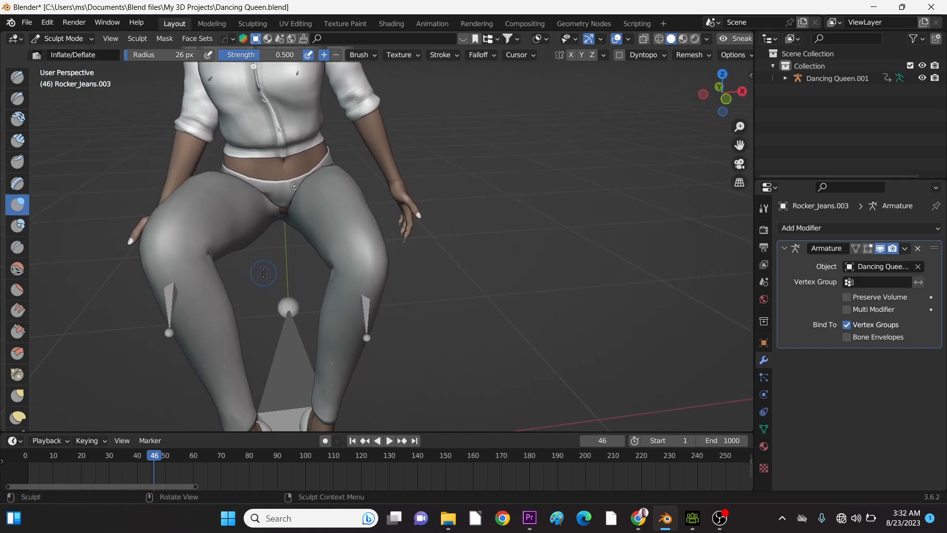
{"action": "scroll", "coordinate": [293, 226], "scroll_direction": "up", "scroll_amount": 3}
{"action": "middle_click_drag", "start_coordinate": [293, 226], "coordinate": [300, 204]}
{"action": "left_click_drag", "start_coordinate": [227, 262], "coordinate": [226, 264]}
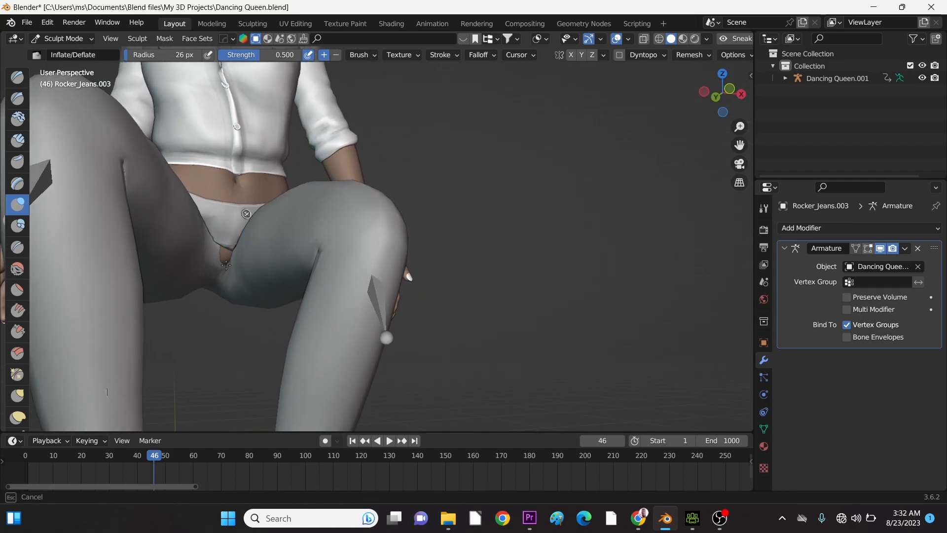
{"action": "left_click_drag", "start_coordinate": [252, 225], "coordinate": [250, 228]}
{"action": "mouse_move", "coordinate": [227, 278]}
{"action": "middle_mouse_down", "text": "shift"}
{"action": "mouse_move", "coordinate": [255, 221]}
{"action": "mouse_move", "coordinate": [285, 208]}
{"action": "middle_mouse_up", "text": "shift"}
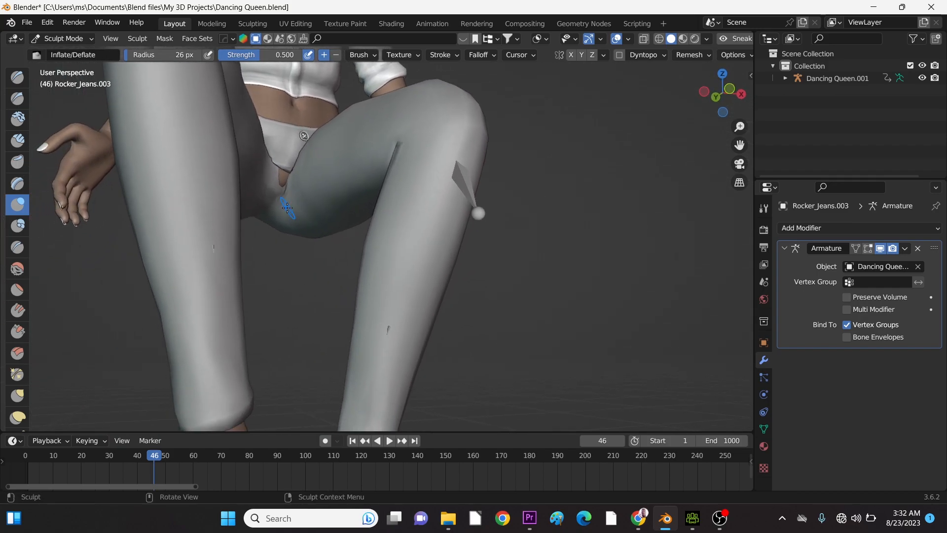
{"action": "scroll", "coordinate": [286, 208], "scroll_direction": "up", "scroll_amount": 2}
{"action": "mouse_move", "coordinate": [231, 180]}
{"action": "left_mouse_down"}
{"action": "mouse_move", "coordinate": [221, 193]}
{"action": "mouse_move", "coordinate": [247, 154]}
{"action": "left_mouse_up"}
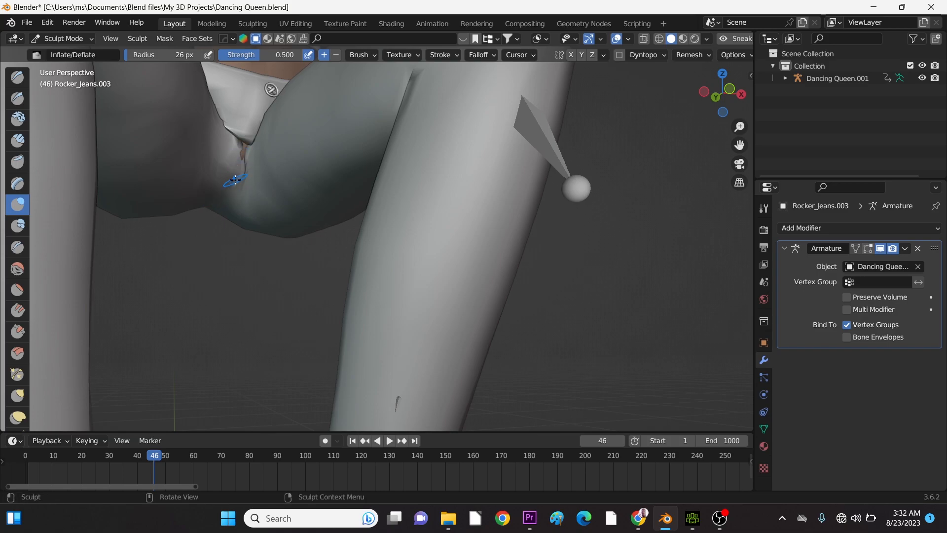
{"action": "key", "text": "f"}
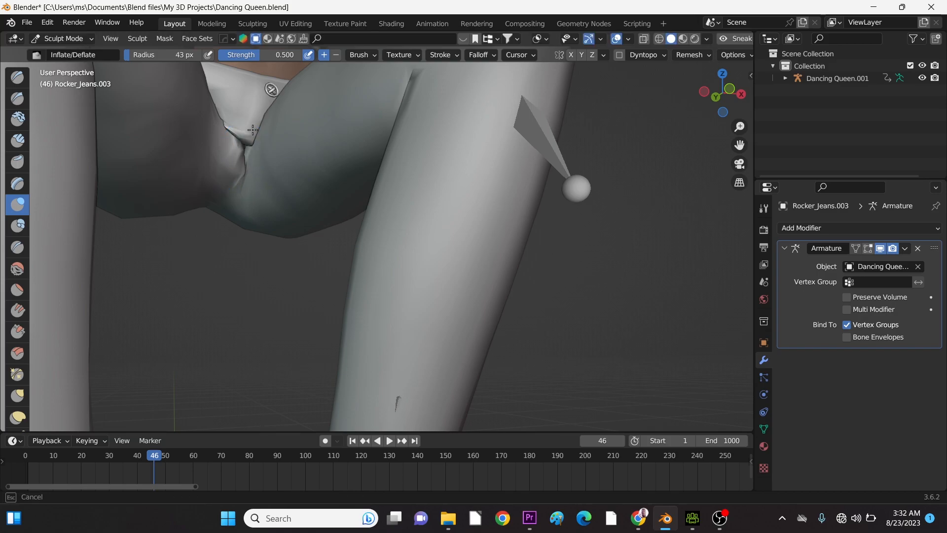
{"action": "left_click", "coordinate": [238, 153]}
Play the dance animation and check the jeans for clipping from the front and back, stopping around frame 876
{"action": "mouse_move", "coordinate": [296, 222]}
{"action": "middle_mouse_down"}
{"action": "mouse_move", "coordinate": [280, 267]}
{"action": "mouse_move", "coordinate": [270, 192]}
{"action": "mouse_move", "coordinate": [339, 267]}
{"action": "mouse_move", "coordinate": [302, 403]}
{"action": "middle_mouse_up"}
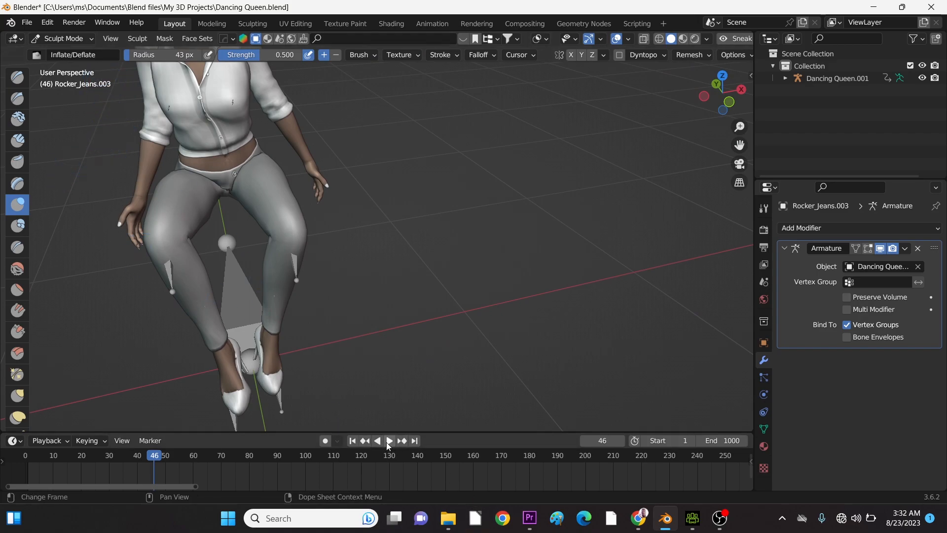
{"action": "left_click", "coordinate": [389, 440]}
{"action": "middle_click_drag", "start_coordinate": [148, 291], "coordinate": [298, 288]}
{"action": "middle_click_drag", "start_coordinate": [210, 287], "coordinate": [420, 283]}
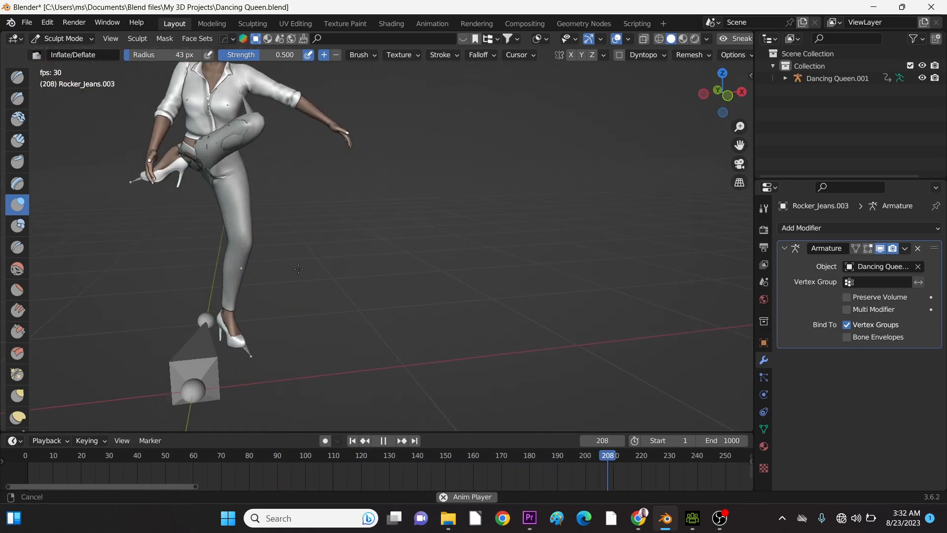
{"action": "middle_click_drag", "start_coordinate": [420, 284], "coordinate": [532, 270]}
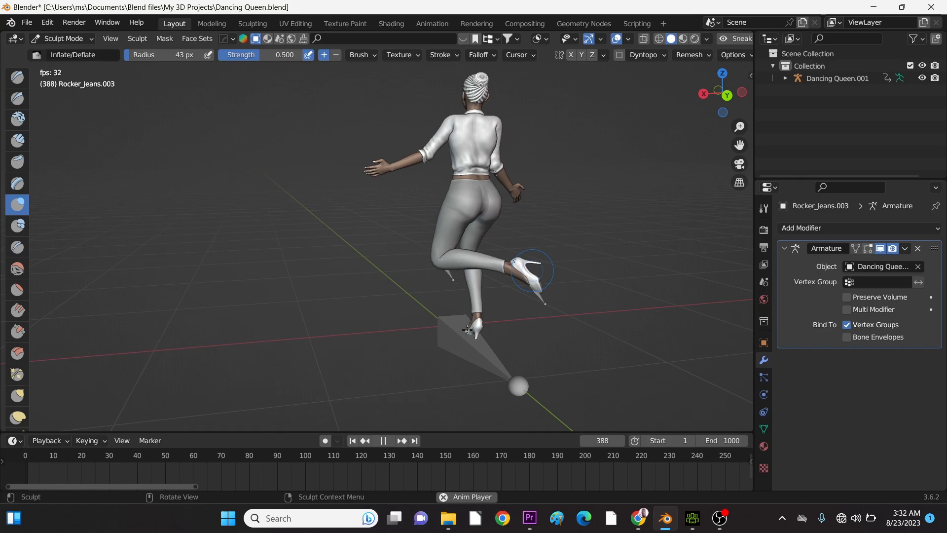
{"action": "mouse_move", "coordinate": [465, 297]}
{"action": "middle_mouse_down"}
{"action": "mouse_move", "coordinate": [452, 246]}
{"action": "mouse_move", "coordinate": [492, 215]}
{"action": "mouse_move", "coordinate": [252, 233]}
{"action": "mouse_move", "coordinate": [318, 296]}
{"action": "middle_mouse_up"}
{"action": "scroll", "coordinate": [319, 296], "scroll_direction": "up", "scroll_amount": 5}
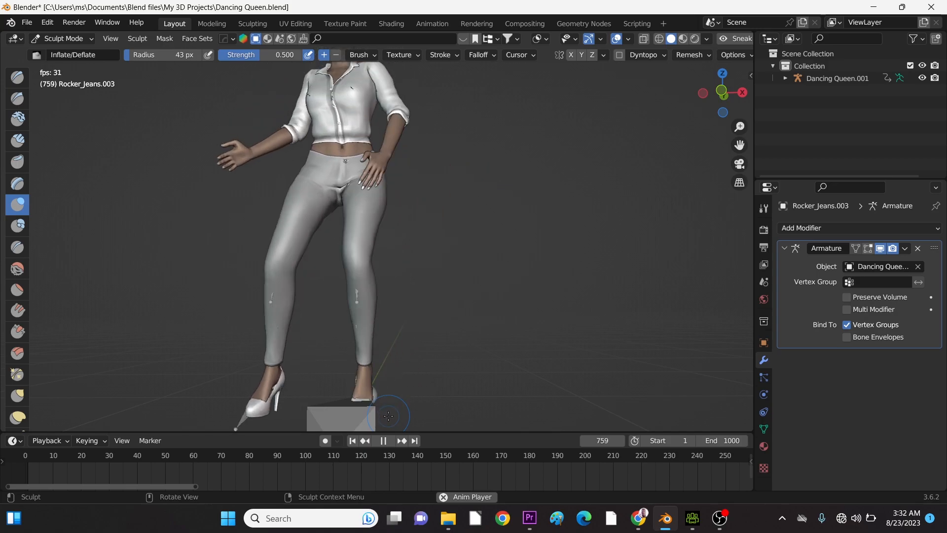
{"action": "left_click", "coordinate": [384, 441]}
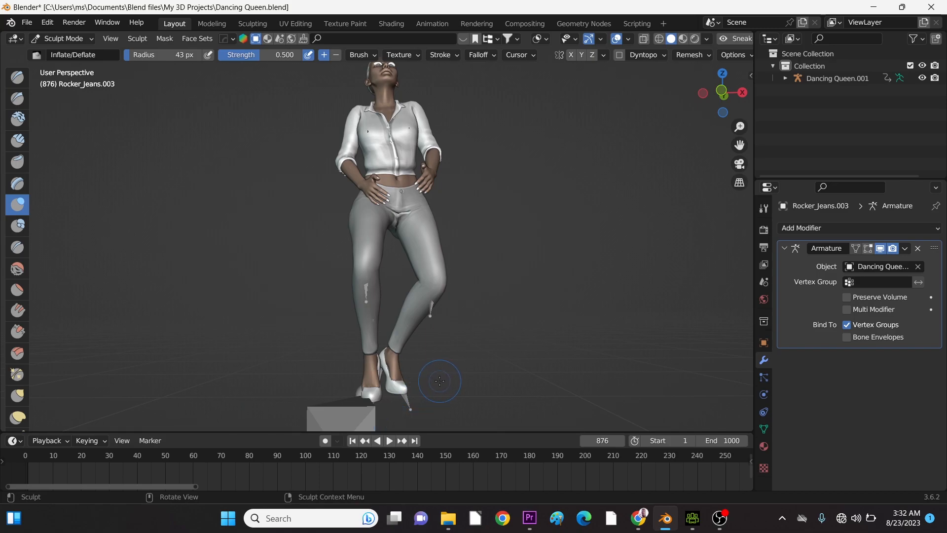
Return the jeans mesh from Sculpt Mode to Object Mode
{"action": "middle_click_drag", "start_coordinate": [440, 380], "coordinate": [505, 326]}
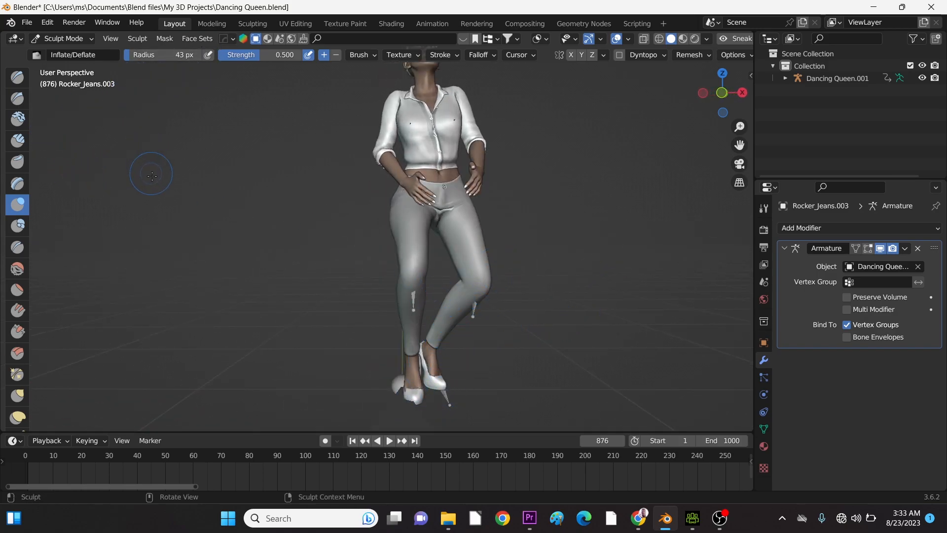
{"action": "left_click", "coordinate": [67, 39]}
{"action": "left_click", "coordinate": [69, 51]}
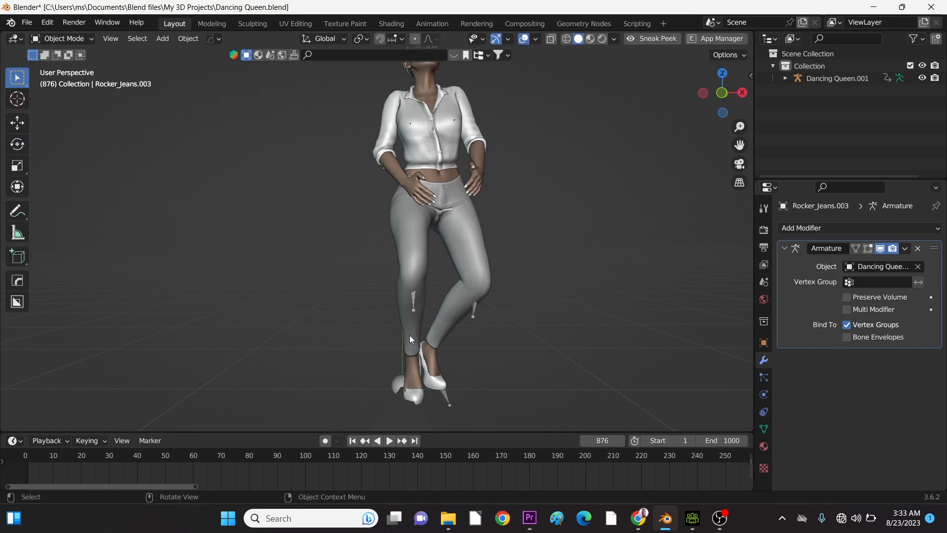
Examine the jeans from the side, back and front of the character for any remaining skin clipping
{"action": "scroll", "coordinate": [431, 348], "scroll_direction": "down", "scroll_amount": 1}
{"action": "scroll", "coordinate": [433, 348], "scroll_direction": "up", "scroll_amount": 1}
{"action": "middle_click_drag", "start_coordinate": [385, 330], "coordinate": [424, 257]}
{"action": "middle_click_drag", "start_coordinate": [346, 214], "coordinate": [385, 268]}
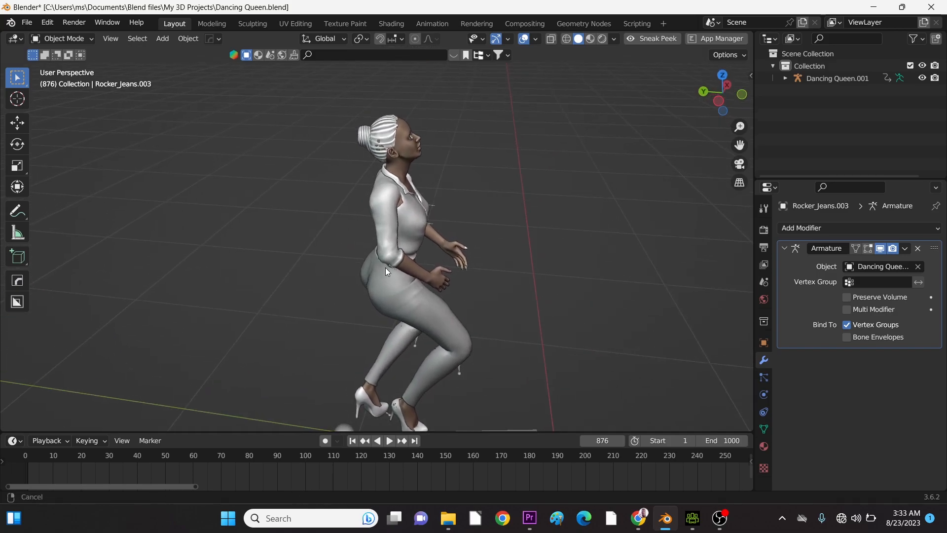
{"action": "middle_click_drag", "start_coordinate": [321, 290], "coordinate": [382, 277]}
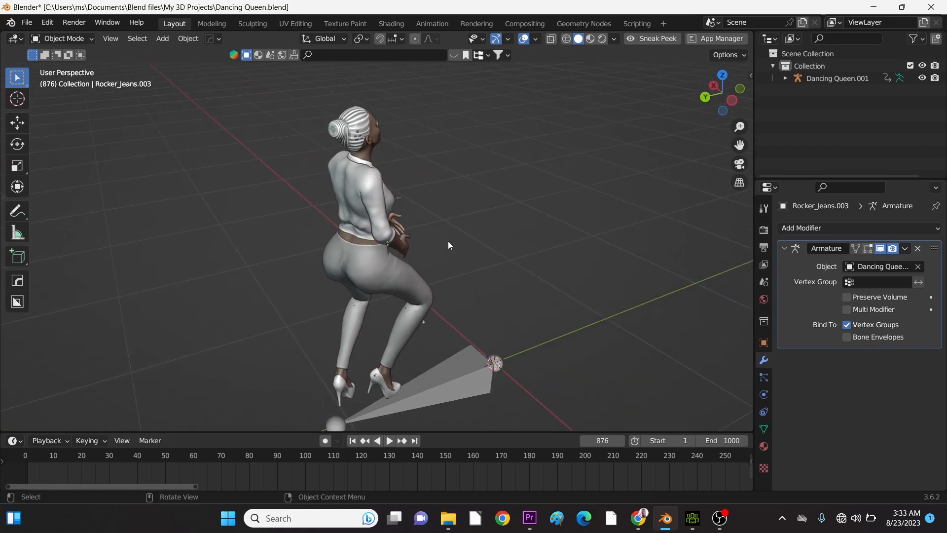
{"action": "middle_click_drag", "start_coordinate": [297, 267], "coordinate": [362, 267]}
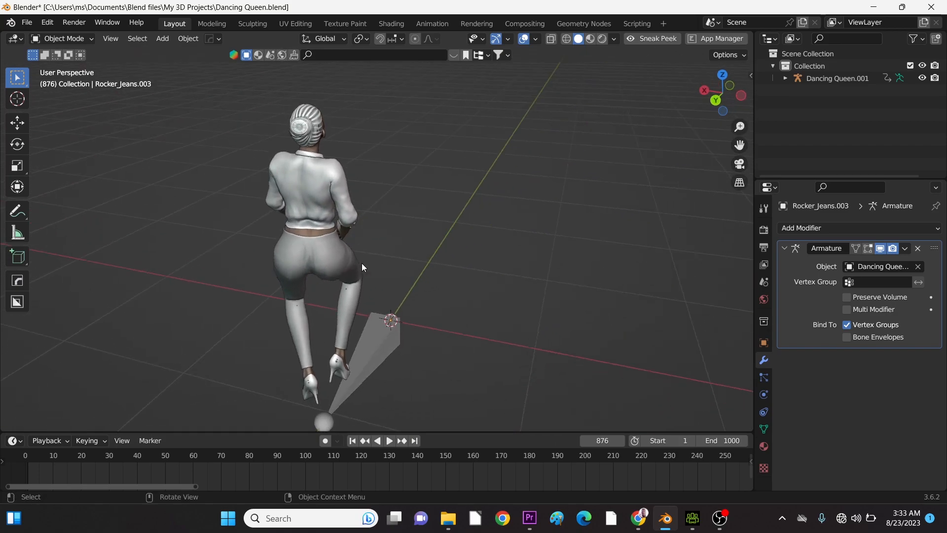
{"action": "middle_click_drag", "start_coordinate": [230, 265], "coordinate": [300, 252]}
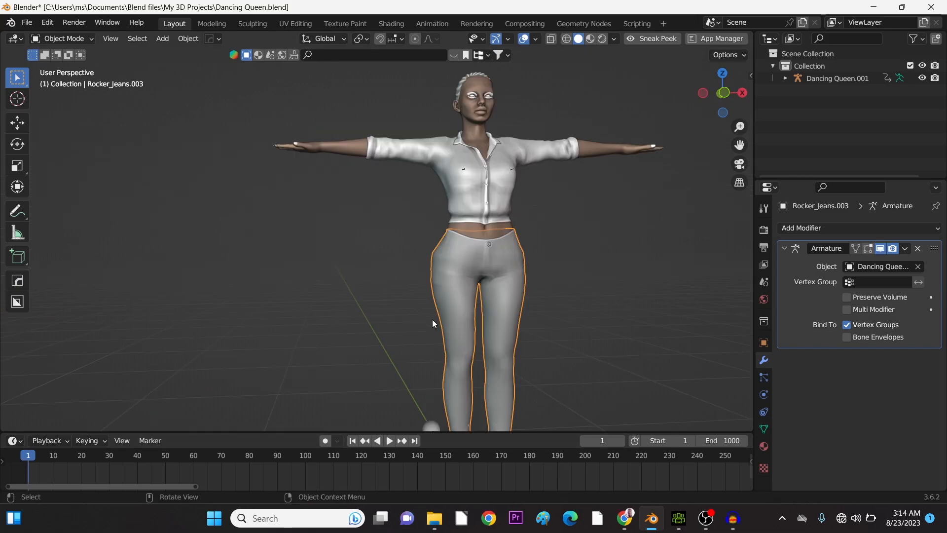
{"action": "middle_click_drag", "start_coordinate": [504, 332], "coordinate": [415, 309], "text": "shift"}
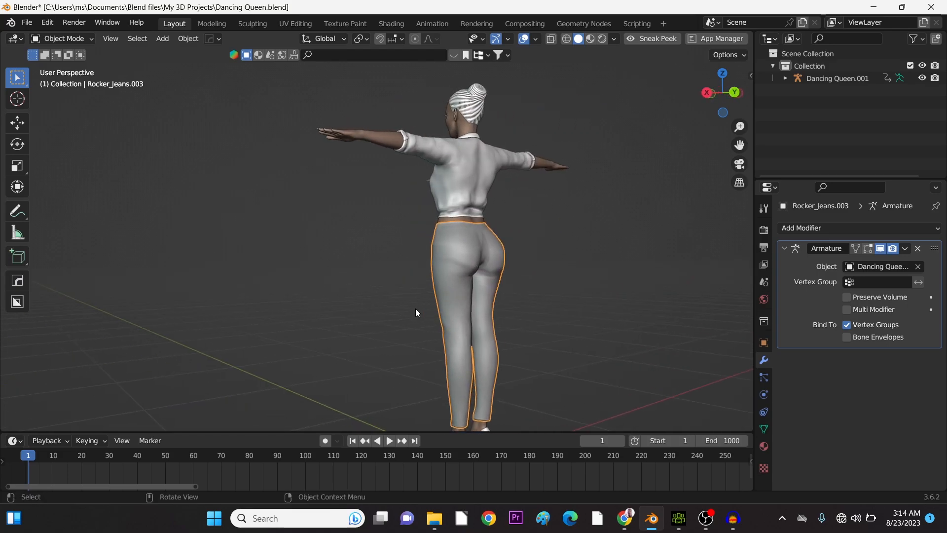
Switch to Character Creator 4 and start an FBX export of the clothed character
{"action": "left_click", "coordinate": [679, 522]}
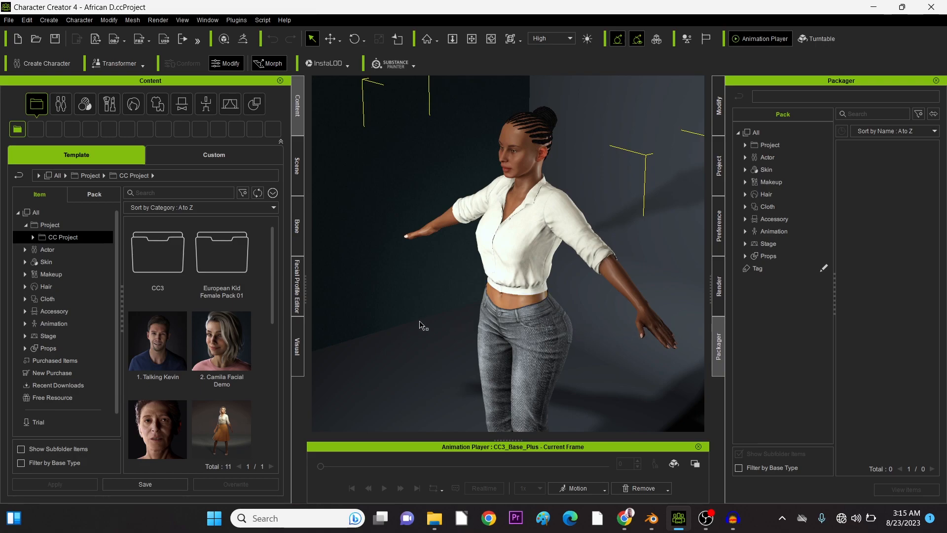
{"action": "left_click", "coordinate": [10, 20]}
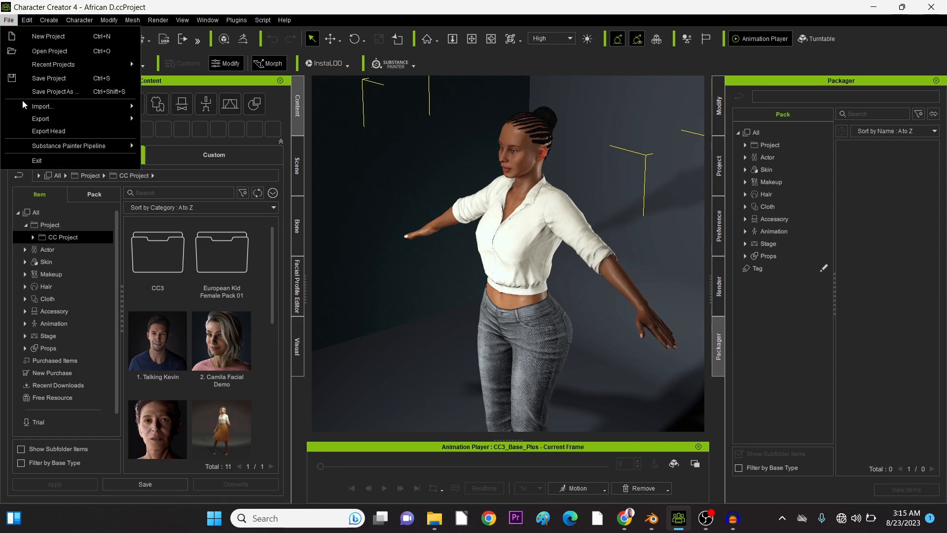
{"action": "mouse_move", "coordinate": [42, 119]}
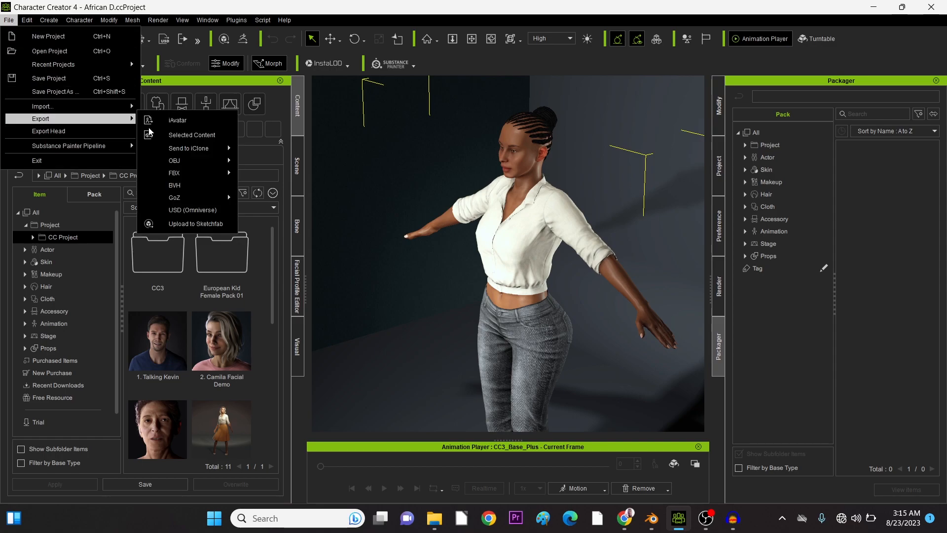
{"action": "mouse_move", "coordinate": [186, 177]}
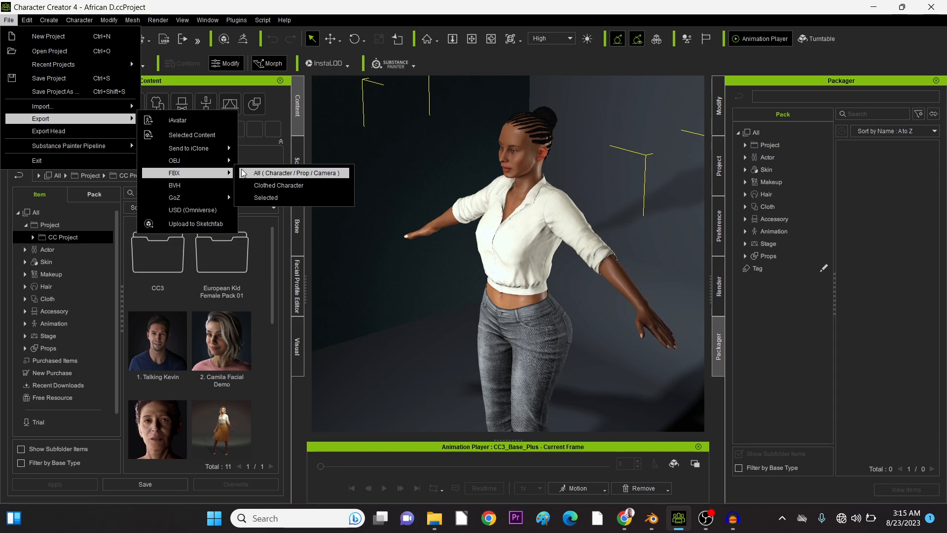
{"action": "left_click", "coordinate": [282, 187]}
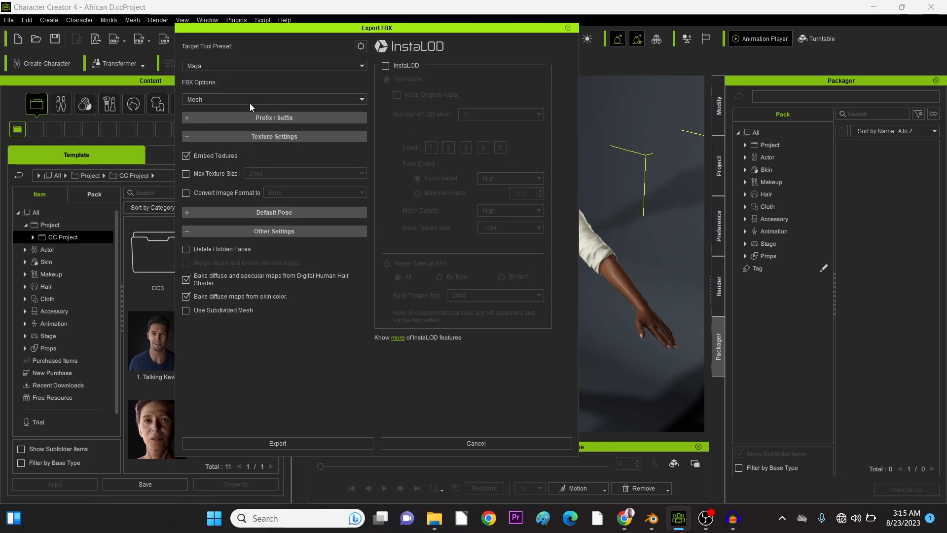
Configure the FBX export with the Blender preset, Mesh as the FBX option, and Delete Hidden Faces enabled
{"action": "left_click", "coordinate": [219, 67]}
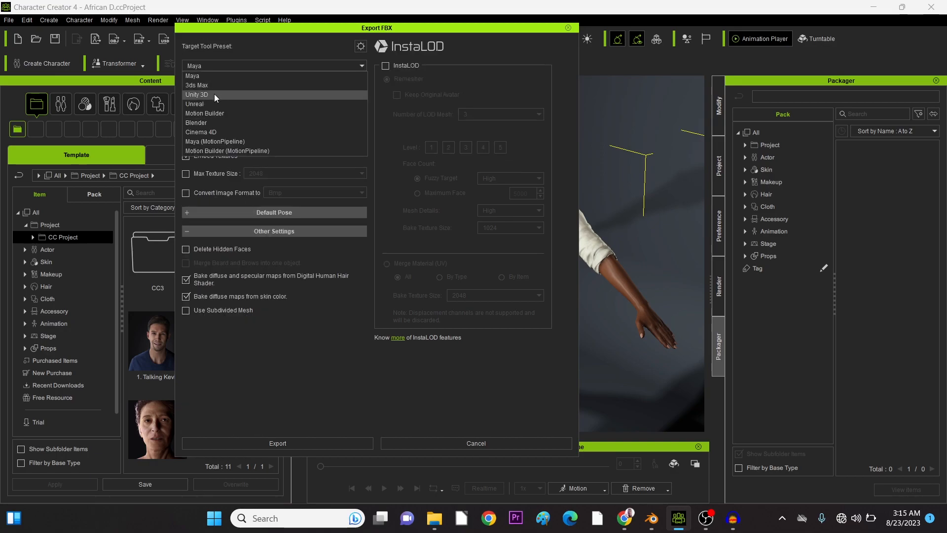
{"action": "left_click", "coordinate": [209, 122]}
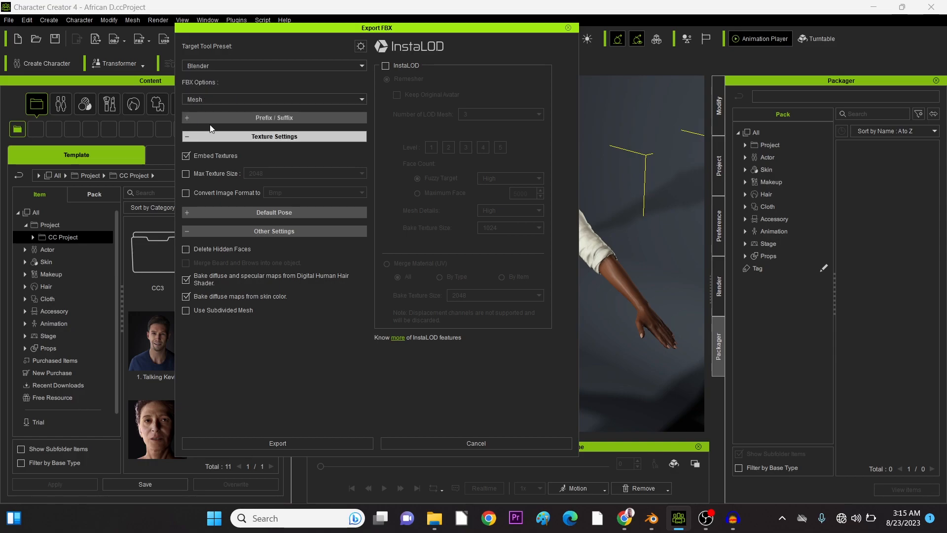
{"action": "scroll", "coordinate": [320, 311], "scroll_direction": "down", "scroll_amount": 3}
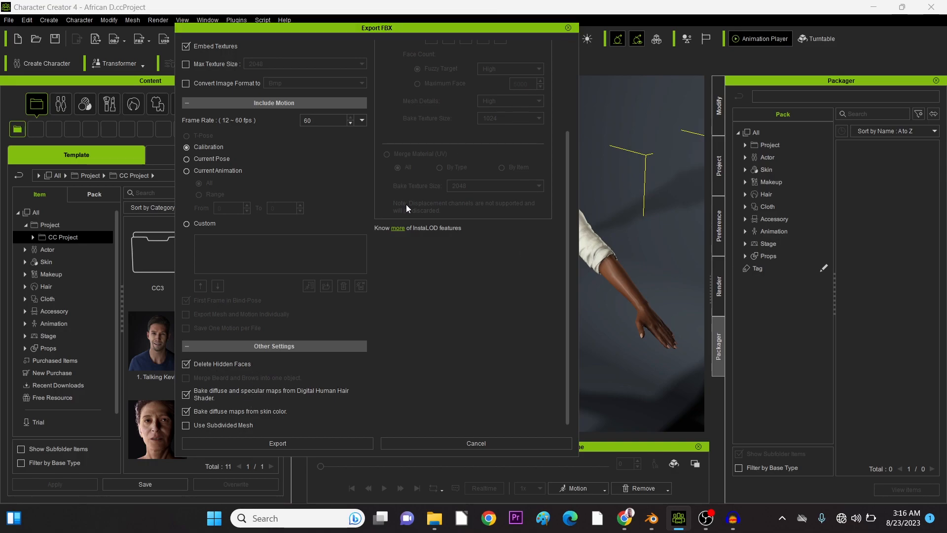
{"action": "scroll", "coordinate": [405, 291], "scroll_direction": "up", "scroll_amount": 5}
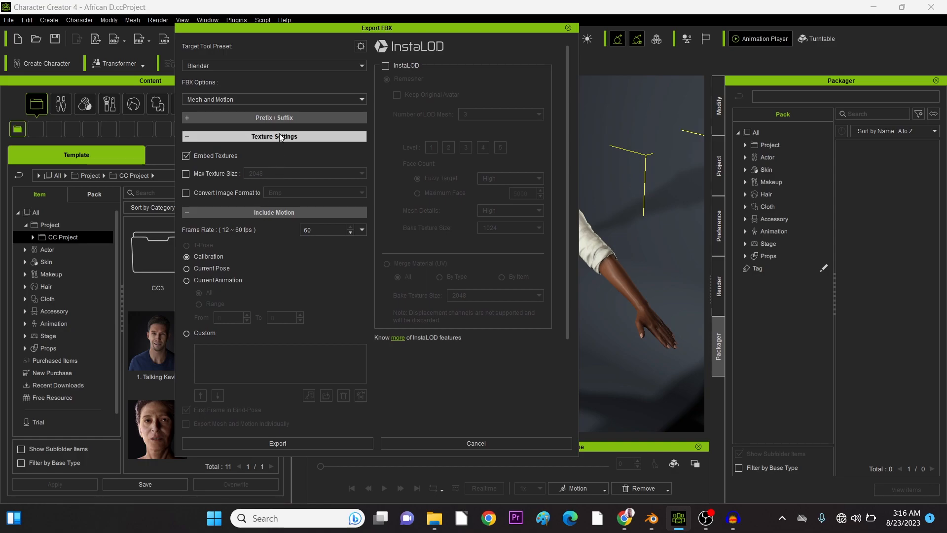
{"action": "left_click", "coordinate": [285, 100]}
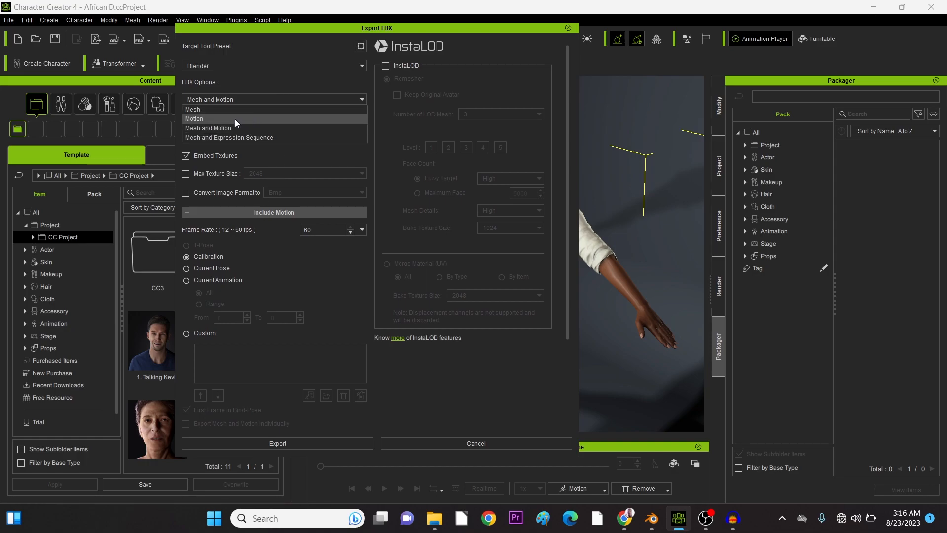
{"action": "left_click", "coordinate": [223, 112]}
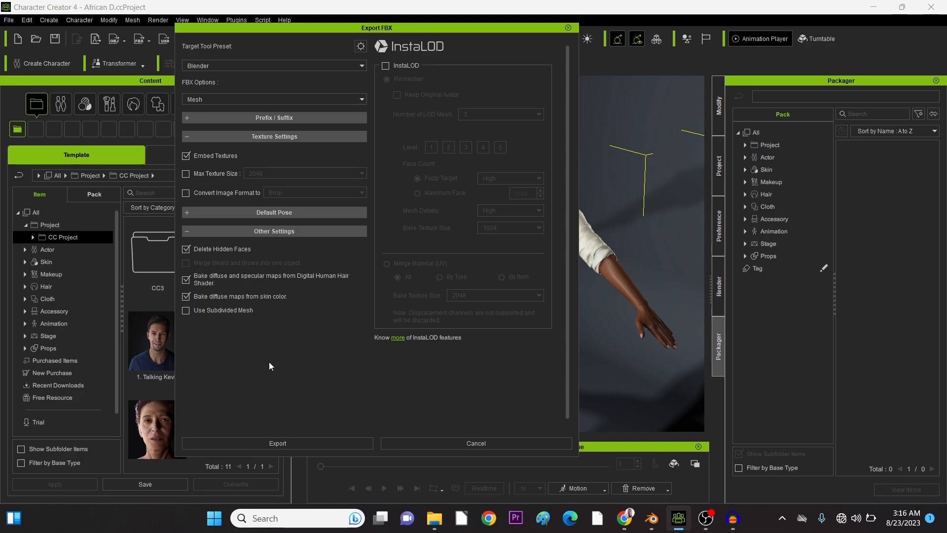
Export the FBX file as "CC4 Character" in the CC4 Projects folder
{"action": "left_click", "coordinate": [304, 444]}
{"action": "left_click", "coordinate": [451, 296]}
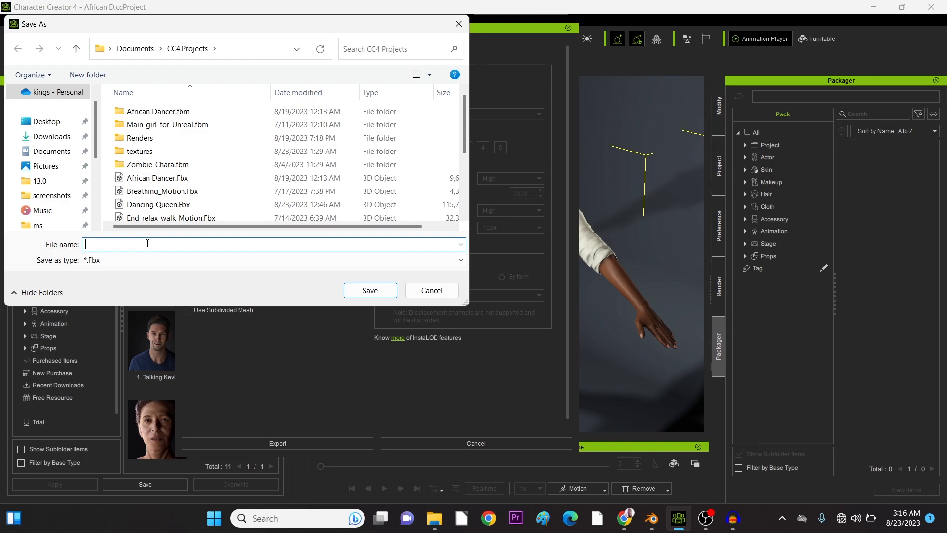
{"action": "type", "text": "C"}
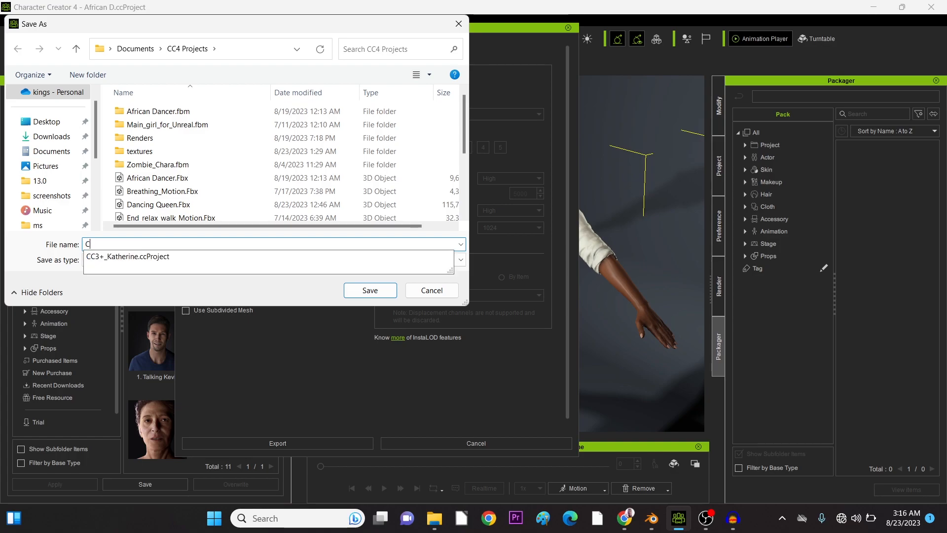
{"action": "type", "text": "C4 Character"}
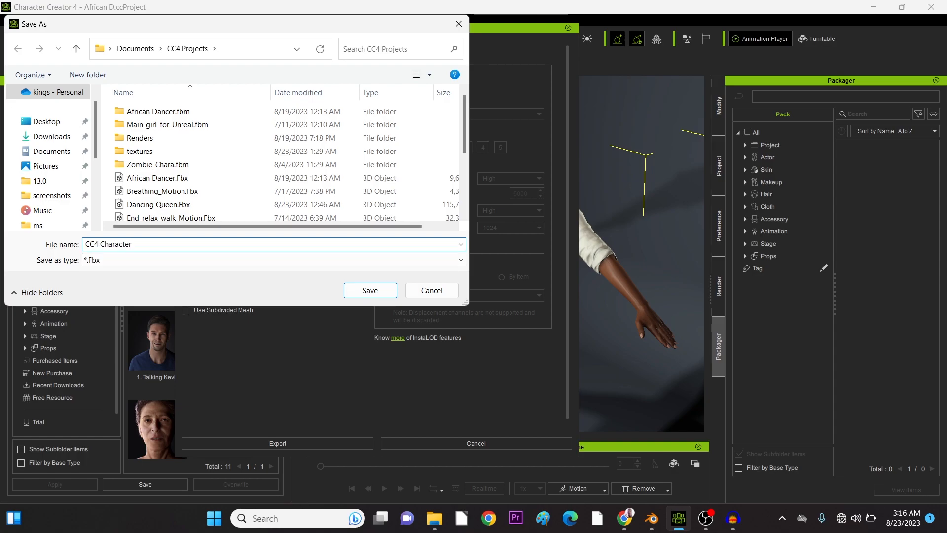
{"action": "key", "text": "Return"}
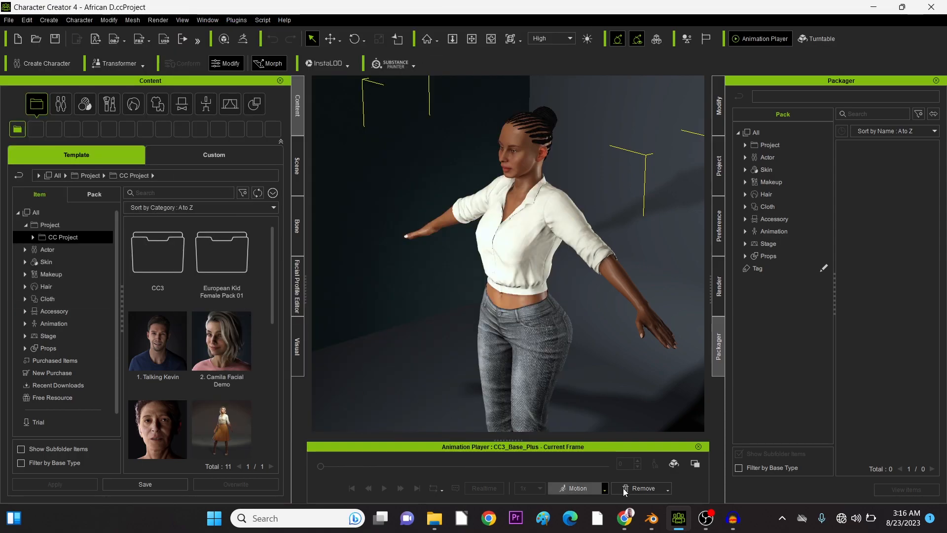
Switch to Blender and delete the entire old character with its armature from the scene
{"action": "left_click", "coordinate": [651, 526]}
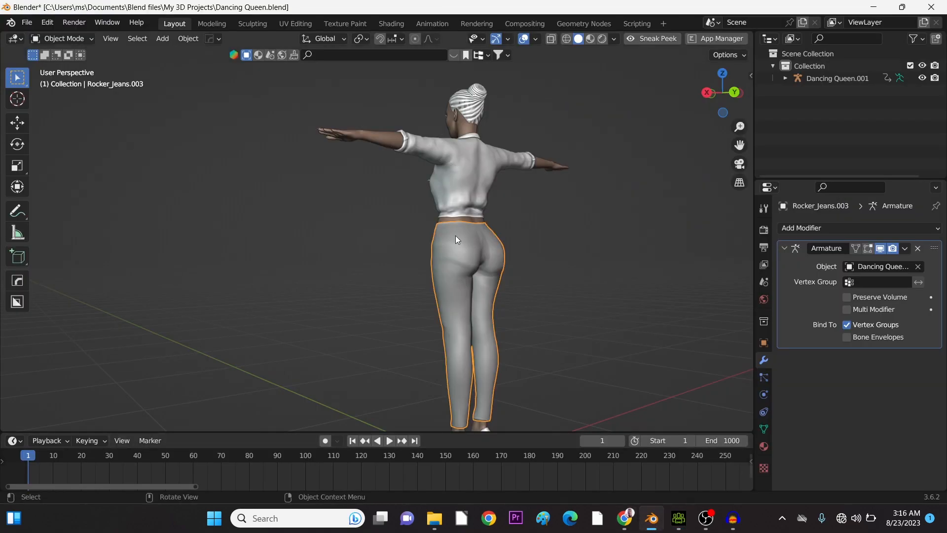
{"action": "scroll", "coordinate": [466, 256], "scroll_direction": "down", "scroll_amount": 3}
{"action": "middle_click_drag", "start_coordinate": [473, 272], "coordinate": [522, 286]}
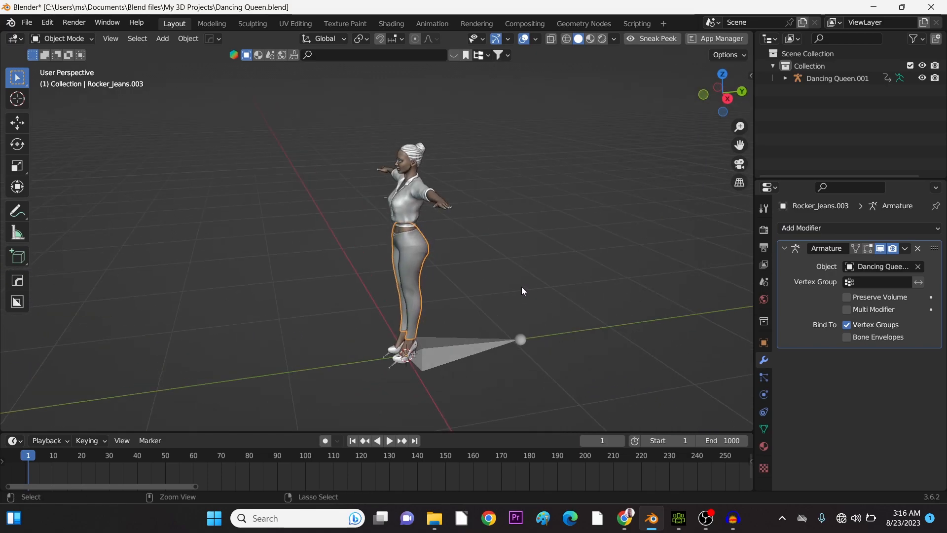
{"action": "key", "text": "ctrl+a"}
{"action": "key", "text": "Escape"}
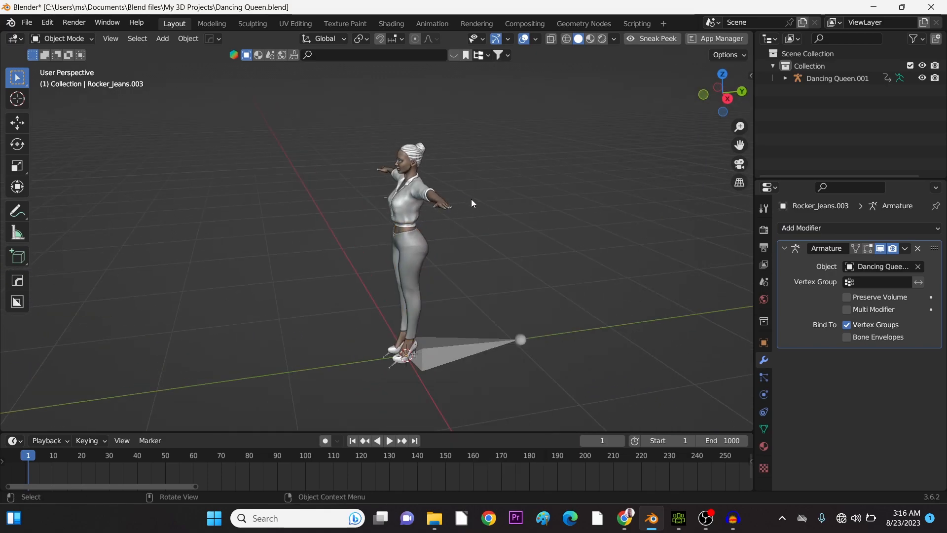
{"action": "key", "text": "a"}
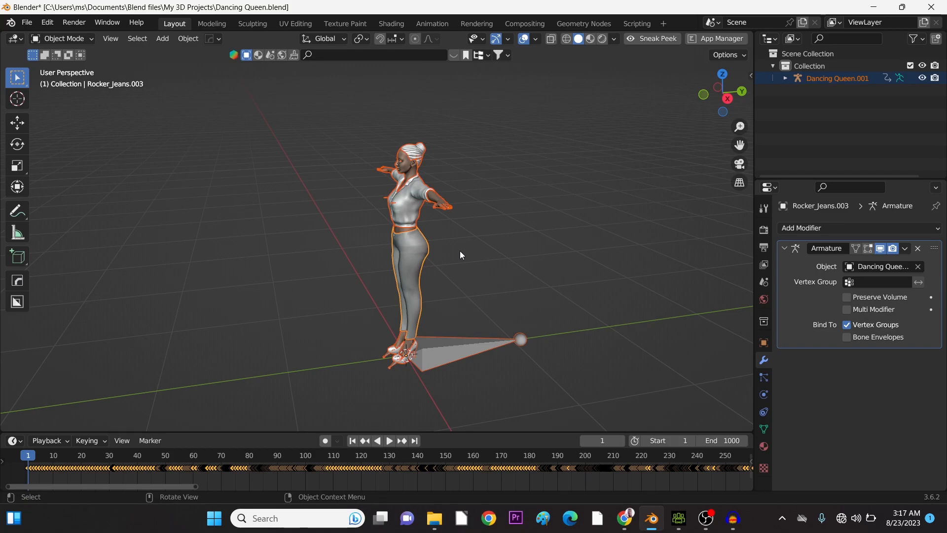
{"action": "key", "text": "Delete"}
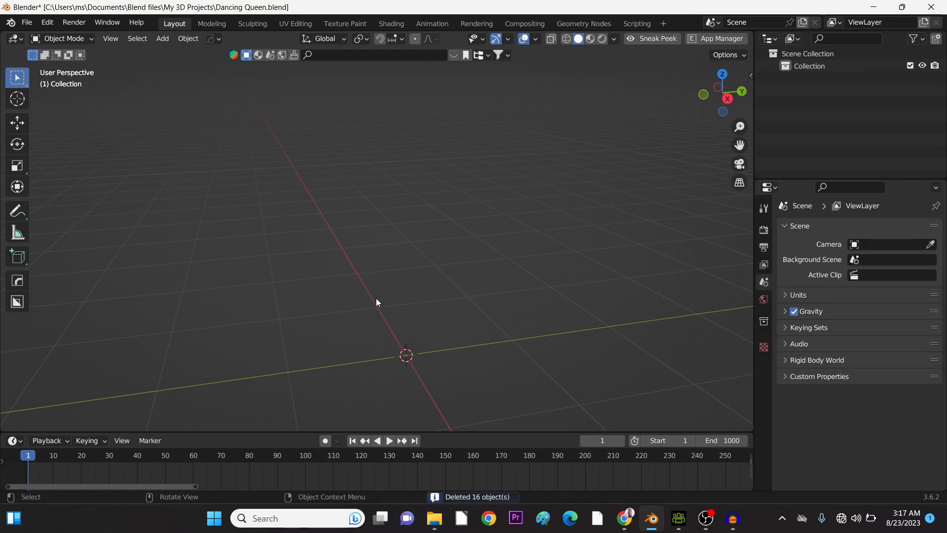
Import "CC4 Character.Fbx" from the CC4 Projects folder in Documents as an FBX
{"action": "left_click", "coordinate": [27, 22]}
{"action": "mouse_move", "coordinate": [81, 188]}
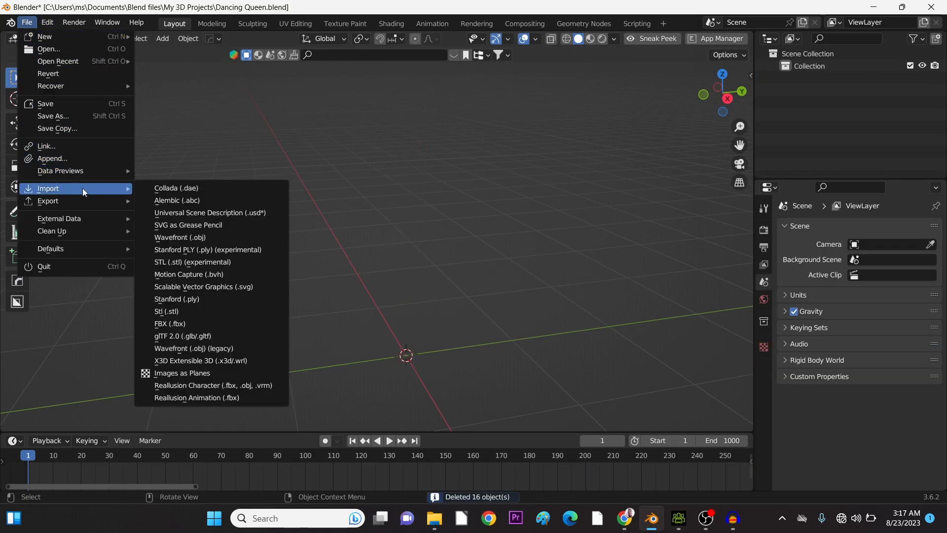
{"action": "left_click", "coordinate": [191, 323]}
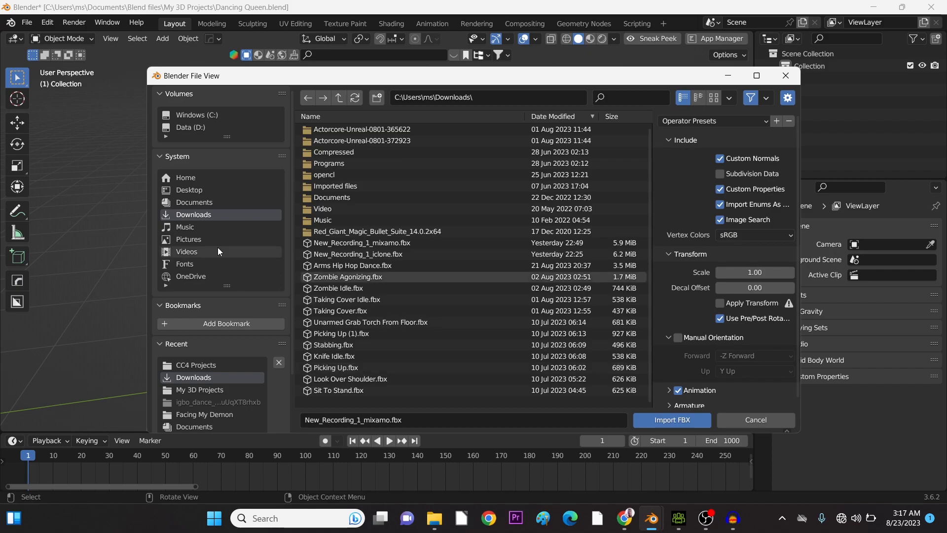
{"action": "left_click", "coordinate": [200, 201]}
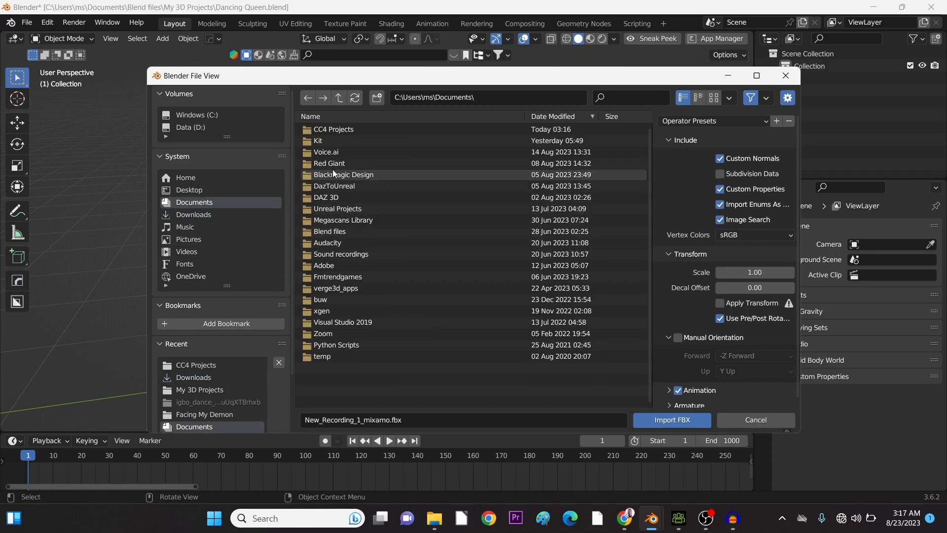
{"action": "left_click", "coordinate": [337, 130]}
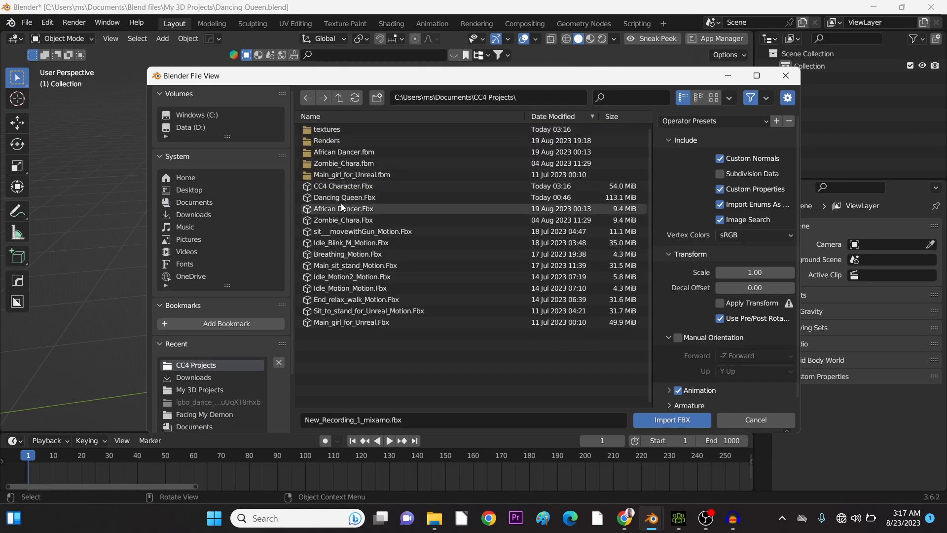
{"action": "left_click", "coordinate": [341, 188]}
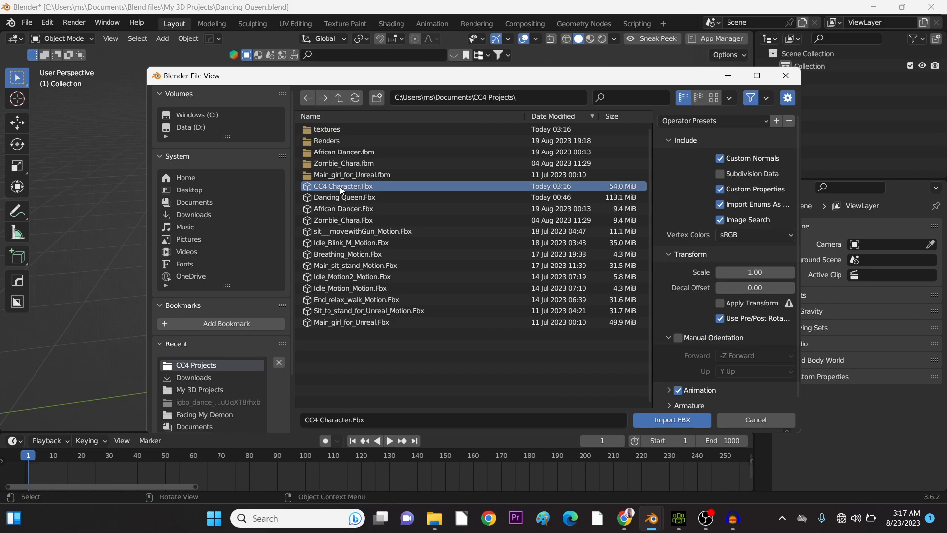
{"action": "left_click", "coordinate": [664, 422]}
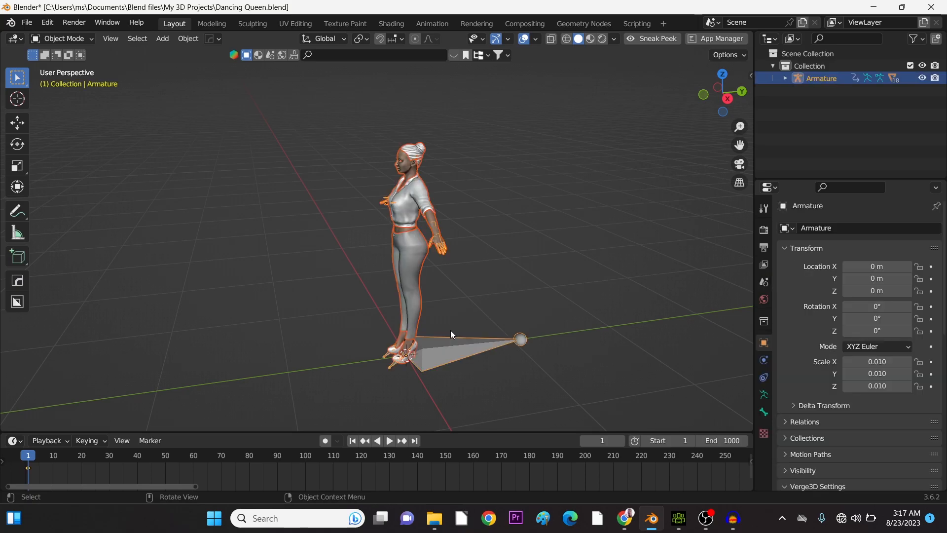
Select the imported character's body mesh and examine it around the waist and jeans from the back and front
{"action": "middle_click_drag", "start_coordinate": [523, 307], "coordinate": [501, 338]}
{"action": "scroll", "coordinate": [494, 329], "scroll_direction": "up", "scroll_amount": 3}
{"action": "scroll", "coordinate": [493, 329], "scroll_direction": "up", "scroll_amount": 1}
{"action": "middle_click_drag", "start_coordinate": [604, 379], "coordinate": [518, 295], "text": "shift"}
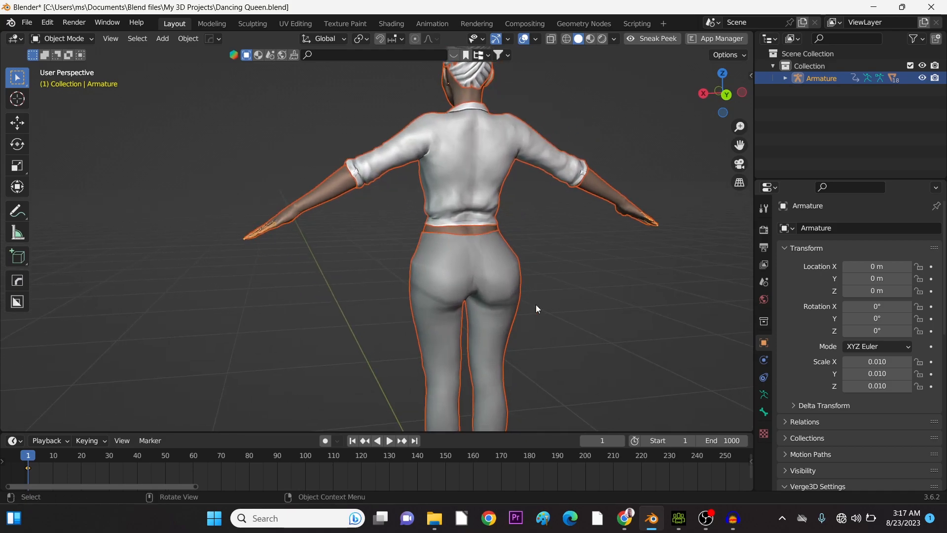
{"action": "scroll", "coordinate": [538, 308], "scroll_direction": "up", "scroll_amount": 2}
{"action": "middle_click_drag", "start_coordinate": [577, 337], "coordinate": [514, 301], "text": "shift"}
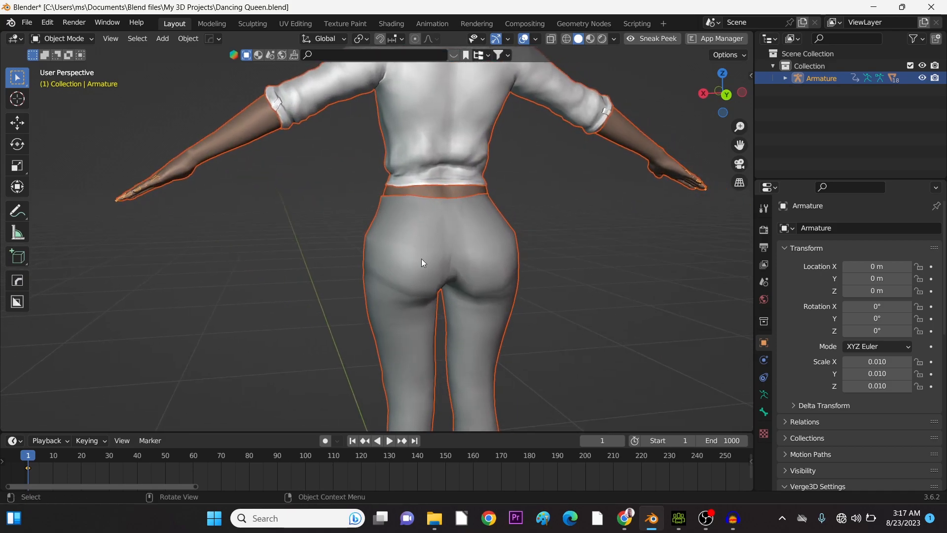
{"action": "left_click", "coordinate": [436, 205]}
{"action": "left_click", "coordinate": [448, 190]}
{"action": "middle_click_drag", "start_coordinate": [370, 227], "coordinate": [355, 253]}
{"action": "middle_click_drag", "start_coordinate": [310, 226], "coordinate": [331, 209]}
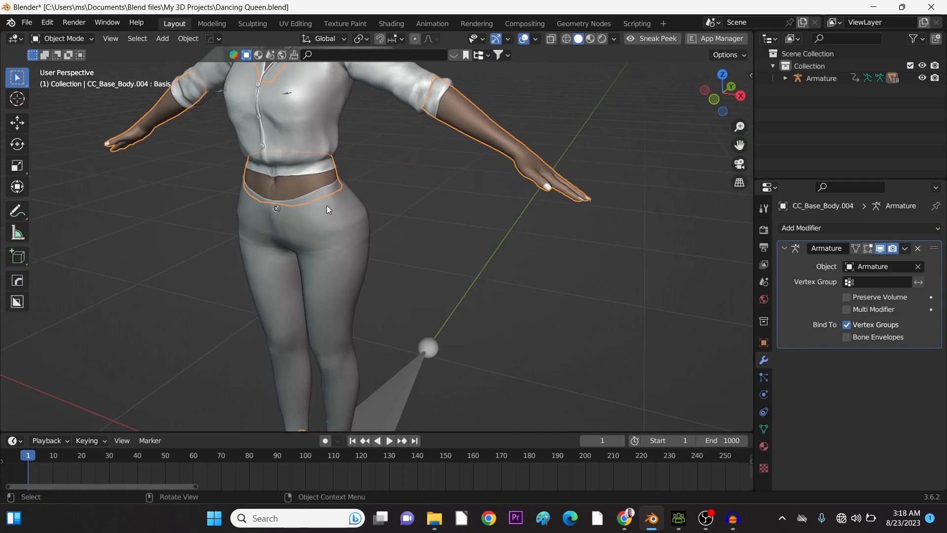
Hide the jeans and inspect the body mesh underneath from behind
{"action": "left_click", "coordinate": [324, 245]}
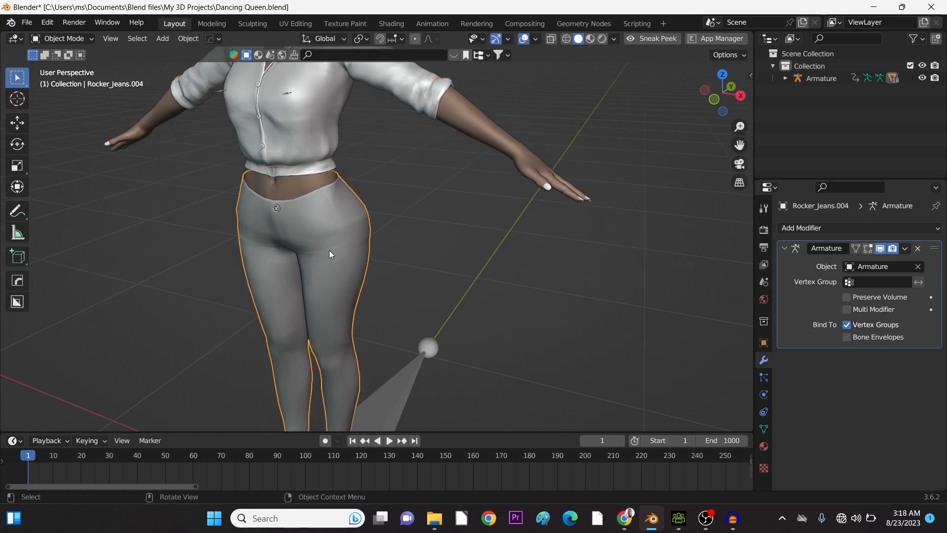
{"action": "key", "text": "h"}
{"action": "middle_click_drag", "start_coordinate": [342, 276], "coordinate": [458, 308]}
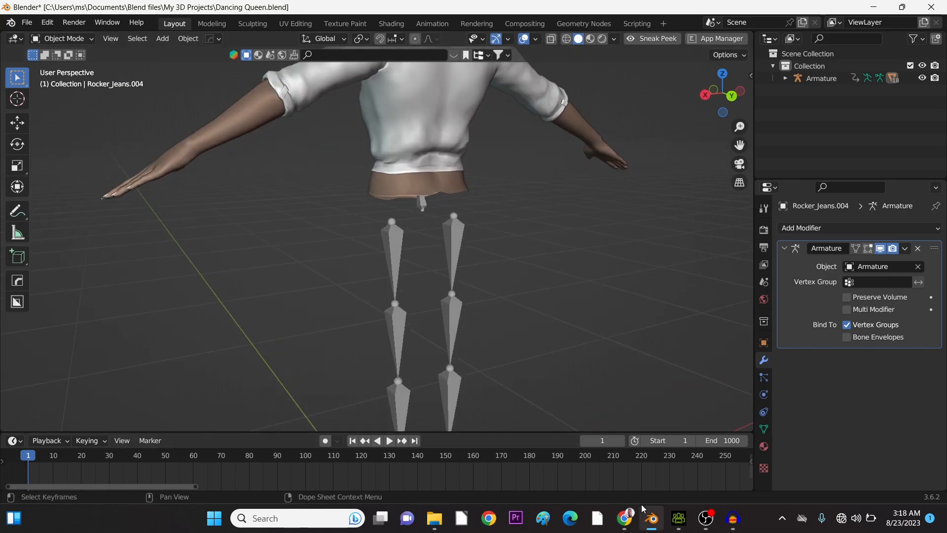
Switch to Character Creator 4, review the Delete Hidden Faces option in the clothed character's FBX export settings, and cancel the export
{"action": "left_click", "coordinate": [679, 519]}
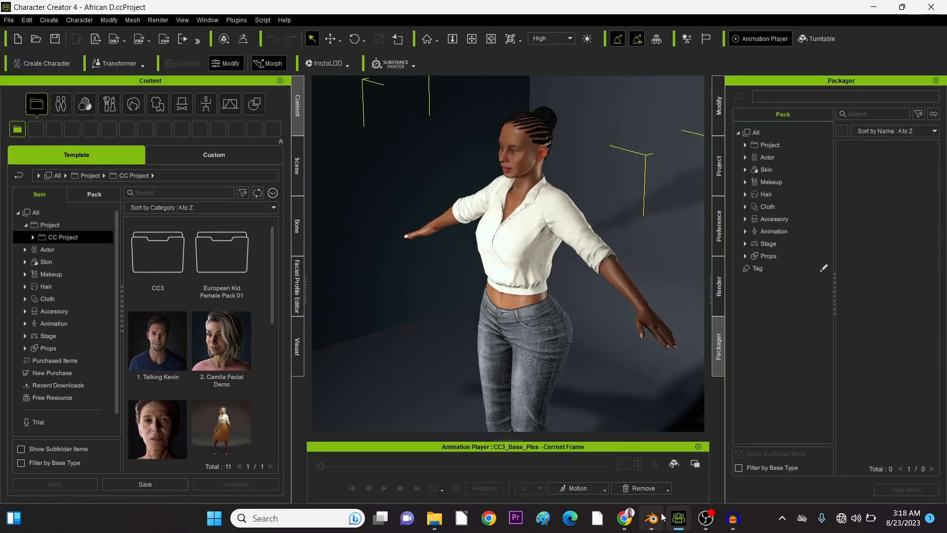
{"action": "left_click", "coordinate": [11, 20]}
{"action": "mouse_move", "coordinate": [82, 119]}
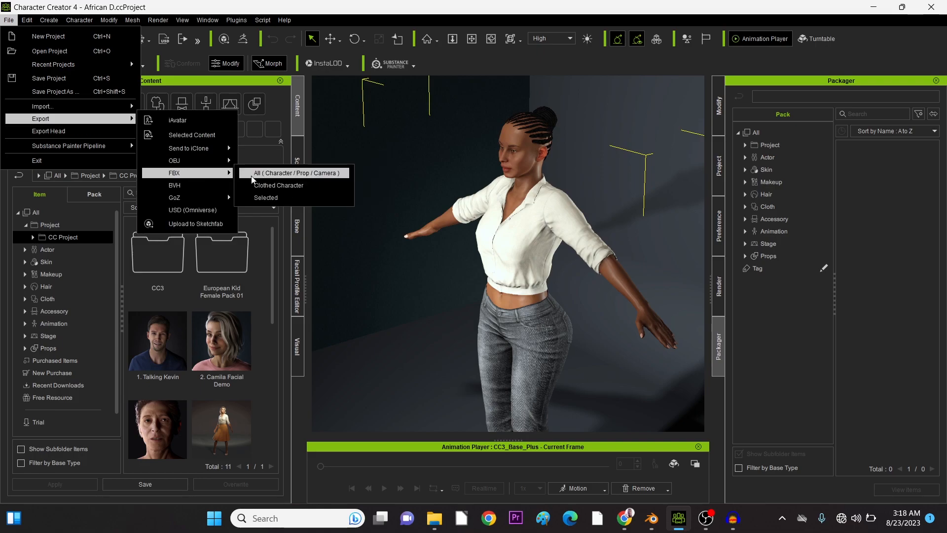
{"action": "left_click", "coordinate": [264, 187]}
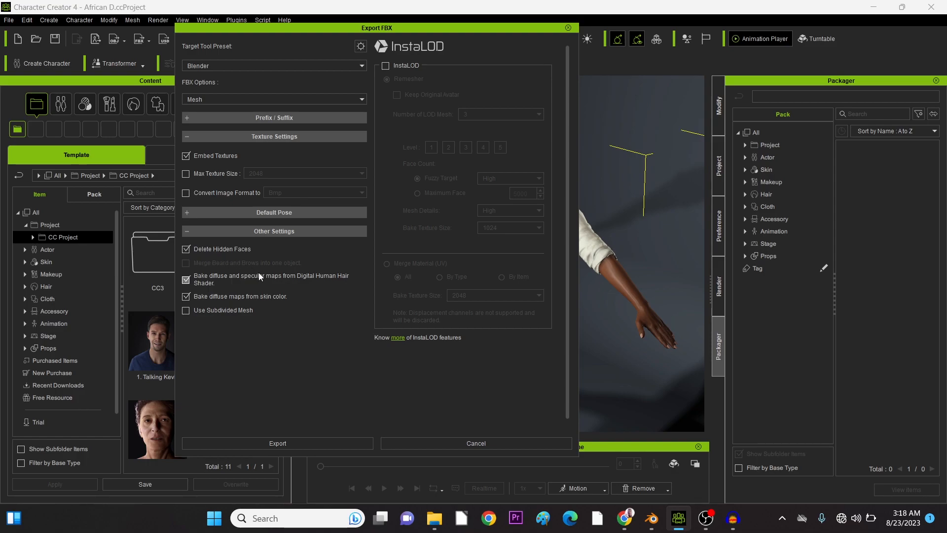
{"action": "left_click", "coordinate": [452, 442]}
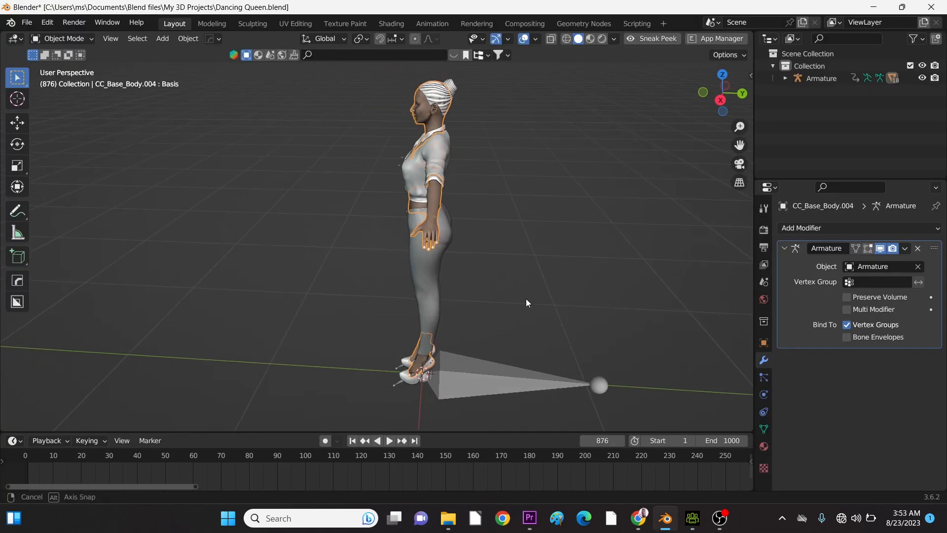
Return to Blender and examine the re-imported character's jeans from the front, both sides and slightly above
{"action": "middle_click_drag", "start_coordinate": [526, 298], "coordinate": [480, 294]}
{"action": "scroll", "coordinate": [481, 294], "scroll_direction": "down", "scroll_amount": 3}
{"action": "middle_click_drag", "start_coordinate": [506, 265], "coordinate": [475, 271]}
{"action": "middle_click_drag", "start_coordinate": [424, 217], "coordinate": [448, 274]}
{"action": "middle_click_drag", "start_coordinate": [391, 277], "coordinate": [443, 279]}
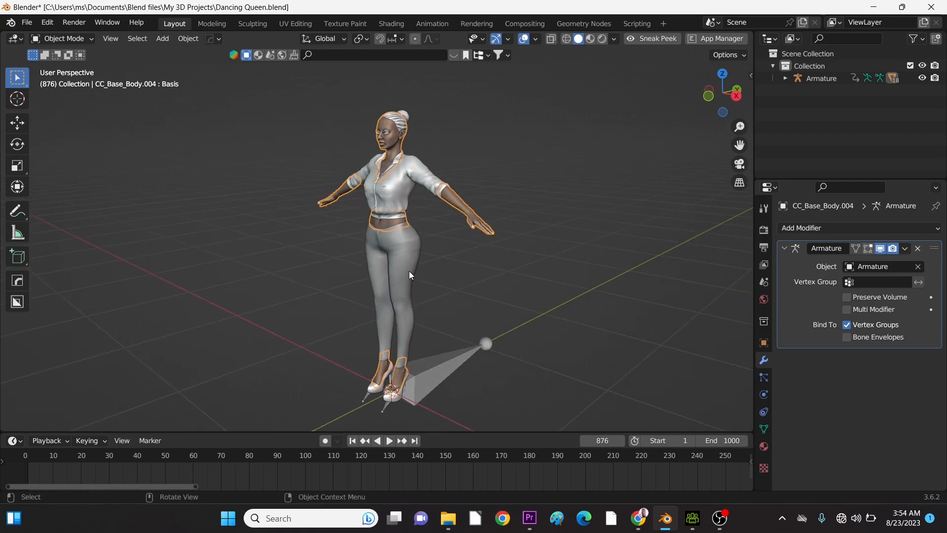
{"action": "middle_click_drag", "start_coordinate": [367, 267], "coordinate": [408, 268]}
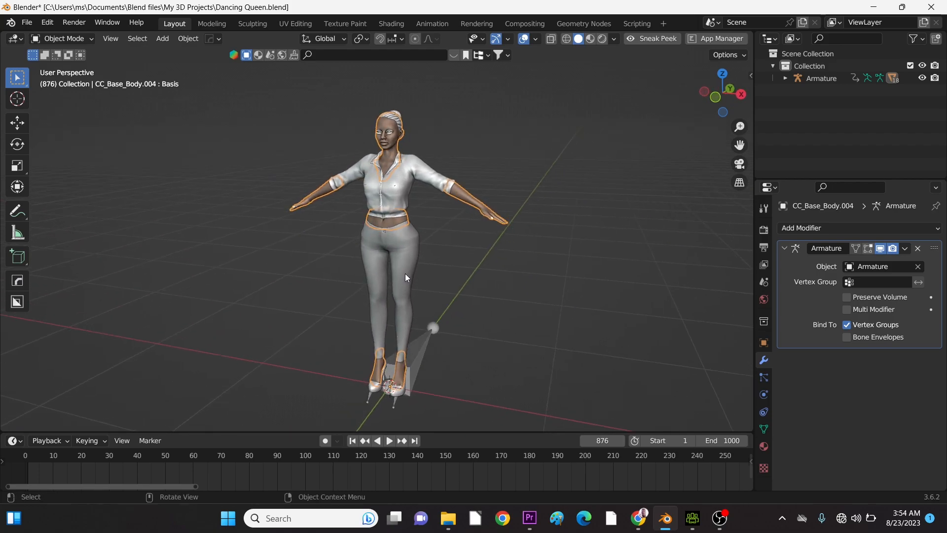
{"action": "middle_click_drag", "start_coordinate": [332, 279], "coordinate": [397, 289]}
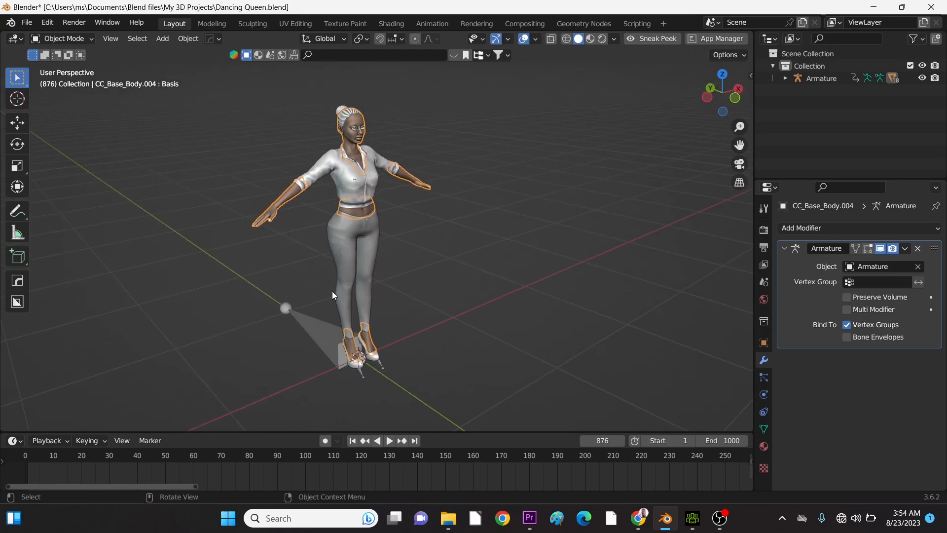
{"action": "middle_click_drag", "start_coordinate": [297, 285], "coordinate": [367, 284]}
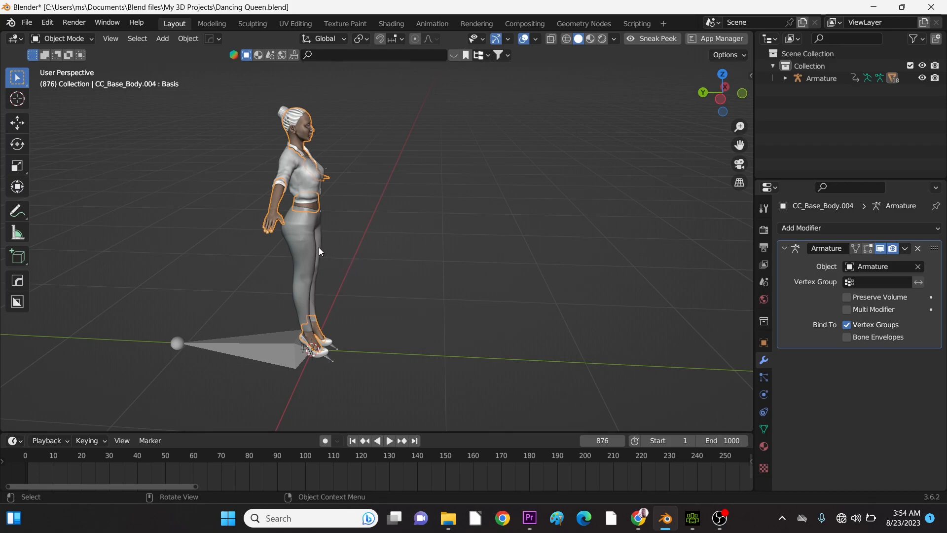
{"action": "middle_click_drag", "start_coordinate": [321, 245], "coordinate": [426, 257], "text": "shift"}
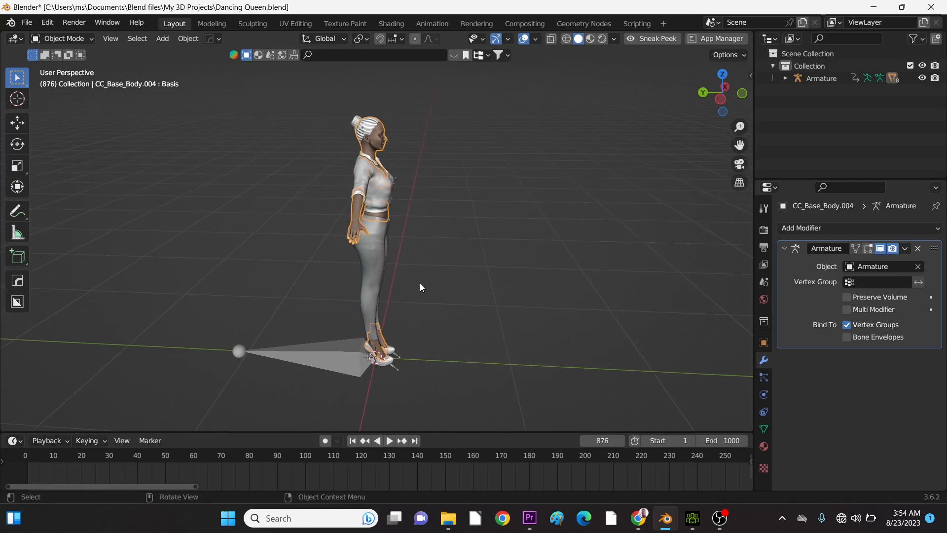
{"action": "middle_click_drag", "start_coordinate": [407, 271], "coordinate": [378, 302]}
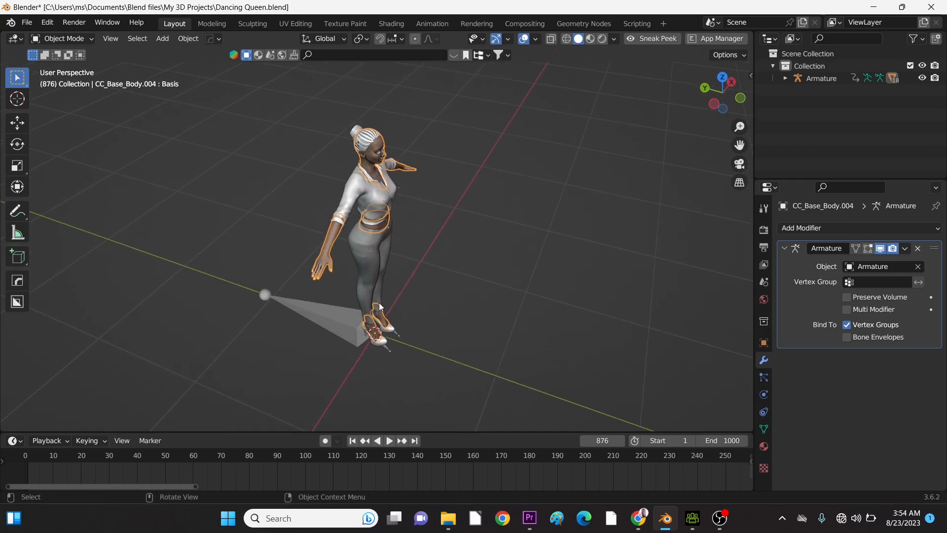